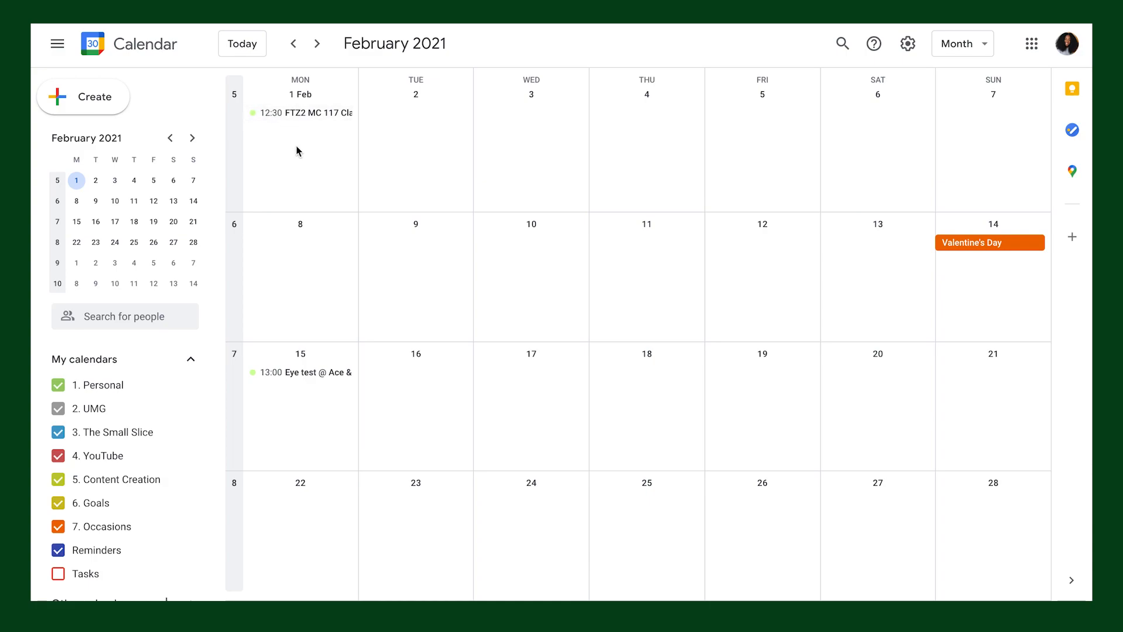
Review the general settings, including the event and view options and the start-of-week choice, and return to the calendar.
click(907, 47)
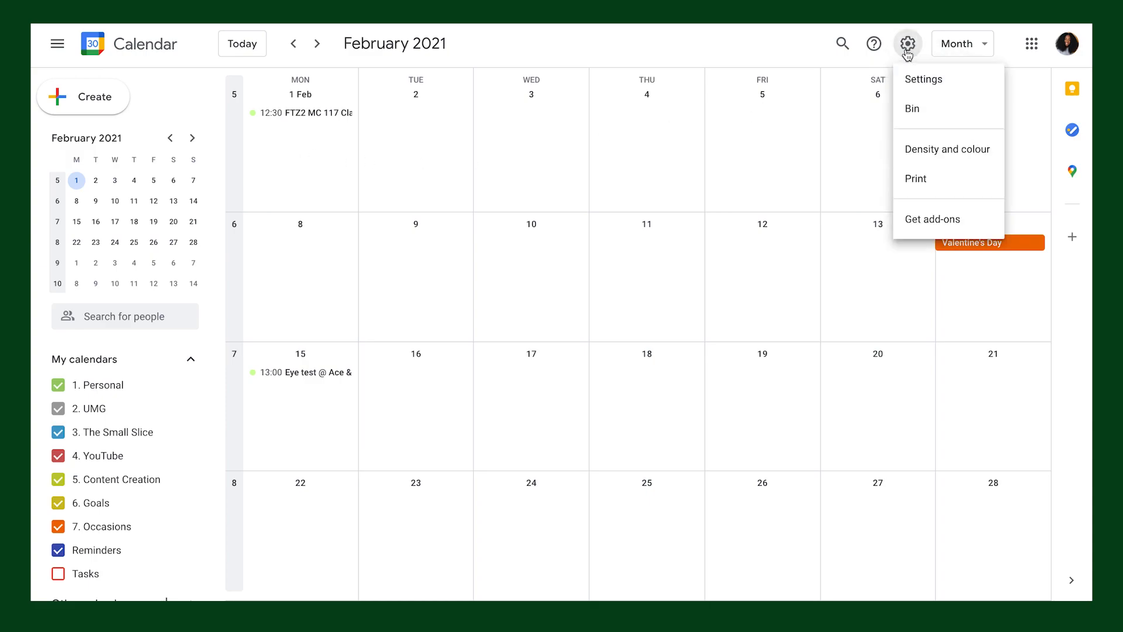
click(951, 85)
scroll(503, 260, down, 10)
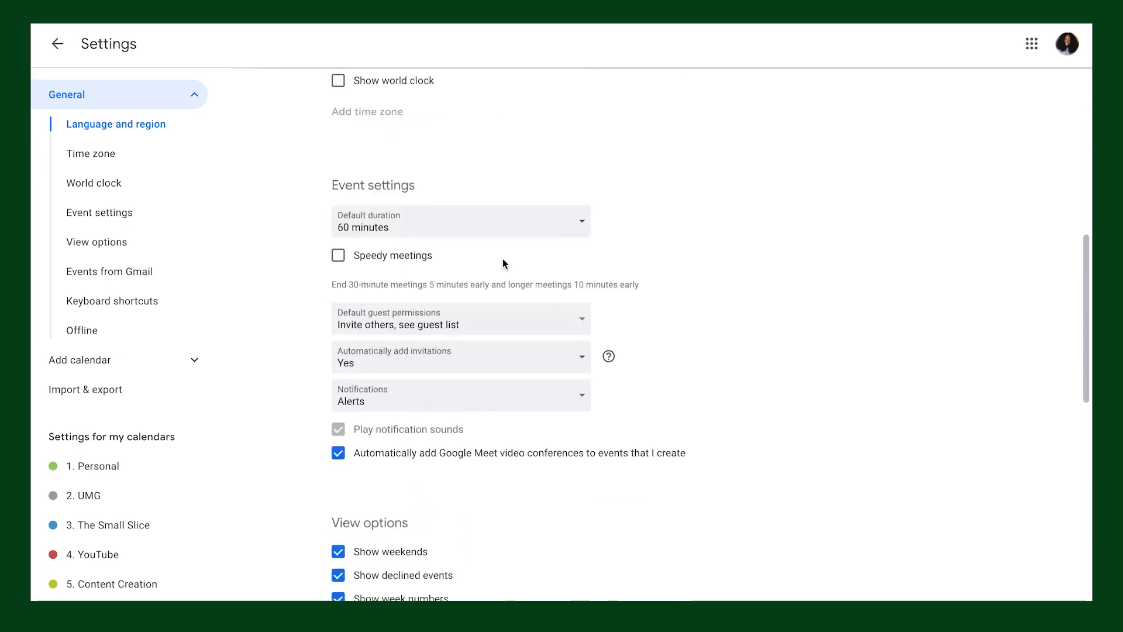
scroll(503, 260, down, 3)
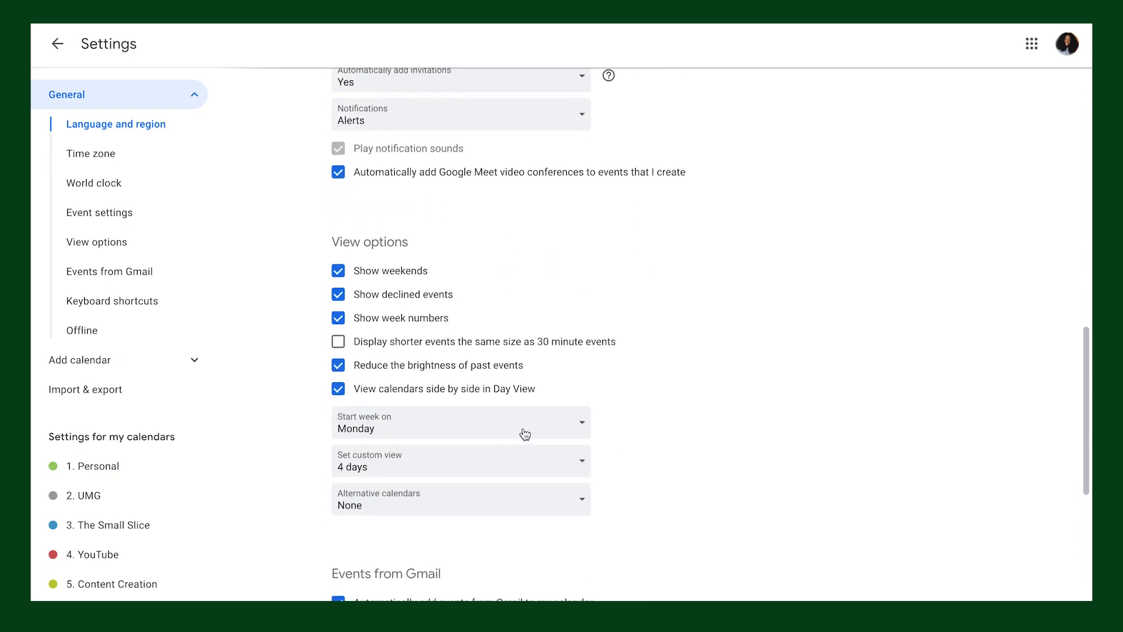
click(523, 432)
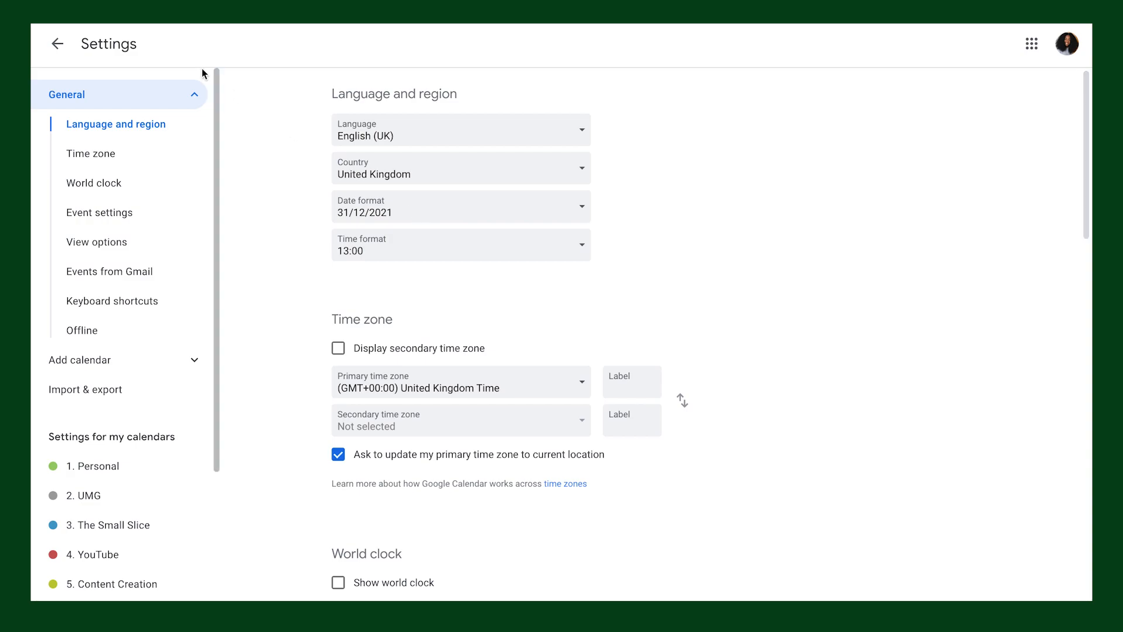
click(58, 45)
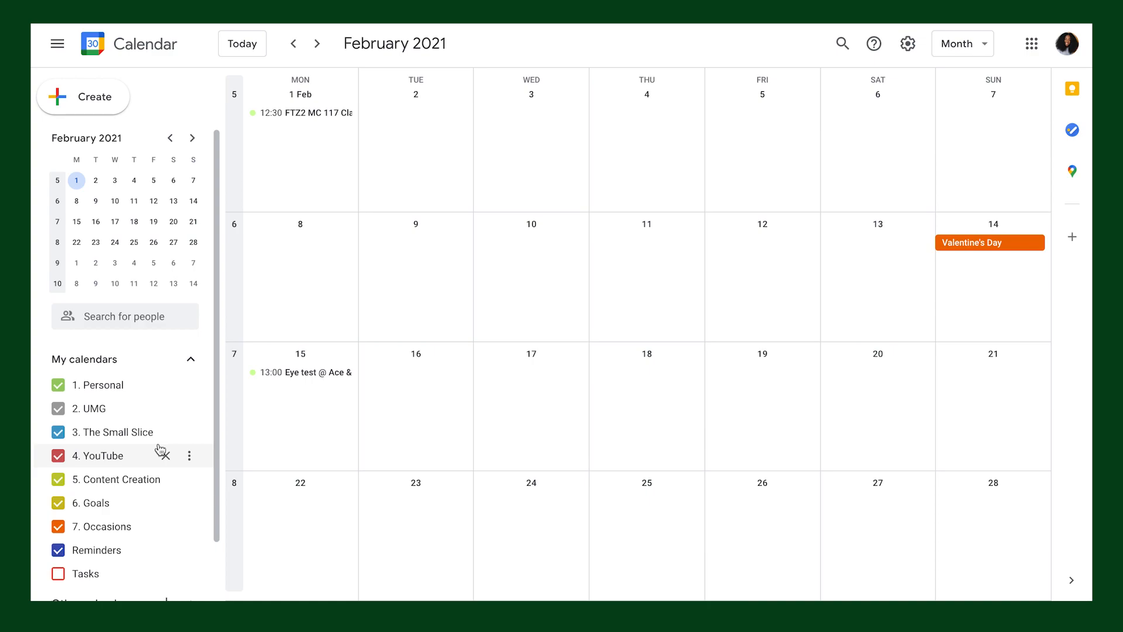
Look at the options and colour choices for the 1. Personal calendar, leaving them as they are.
click(189, 384)
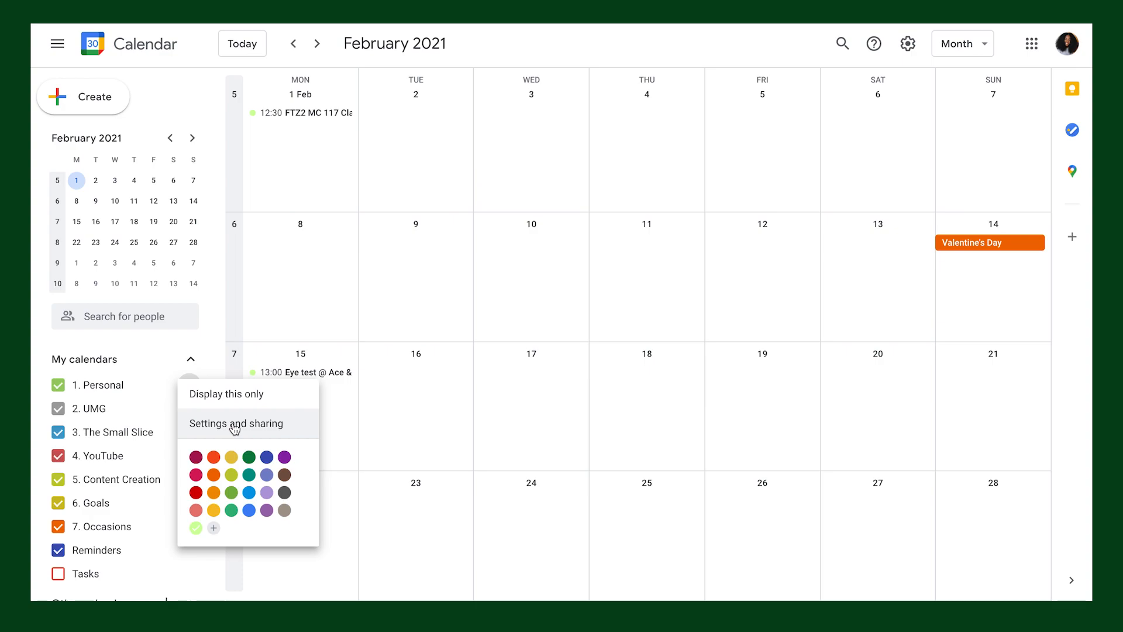
key(Escape)
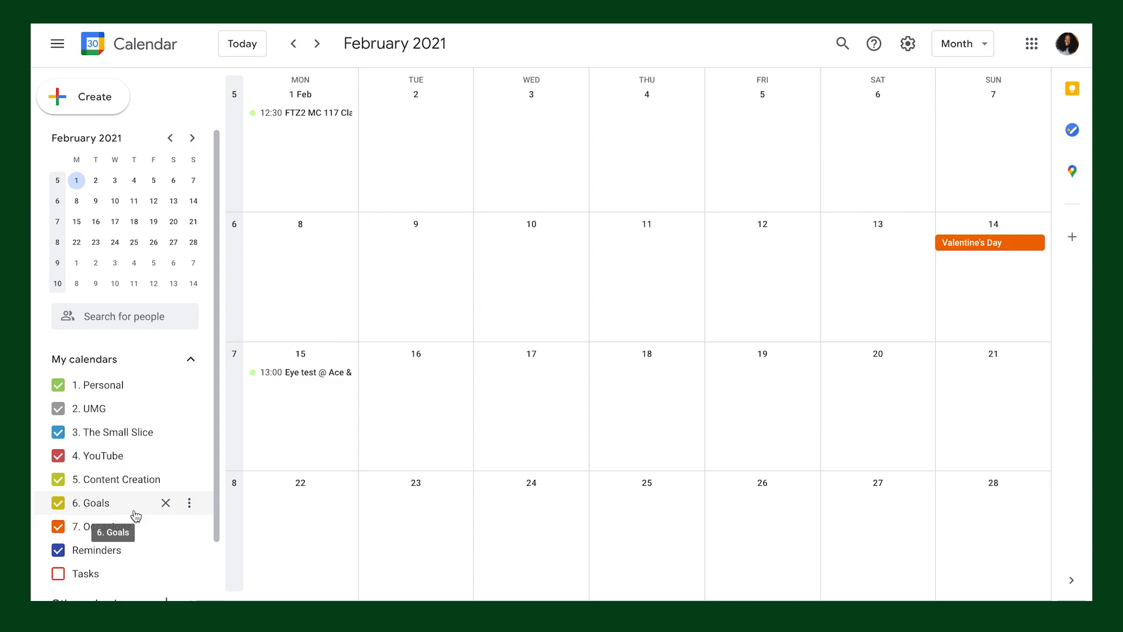
Create a new calendar named "8. Test" without a description, in the United Kingdom time zone.
scroll(136, 515, down, 1)
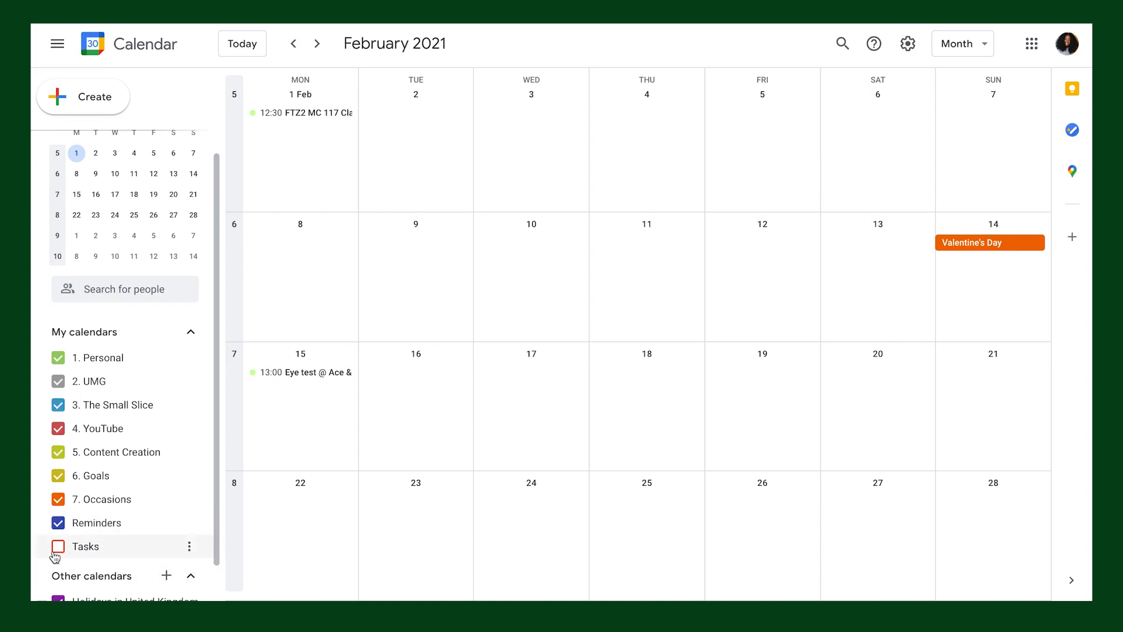
scroll(114, 522, down, 1)
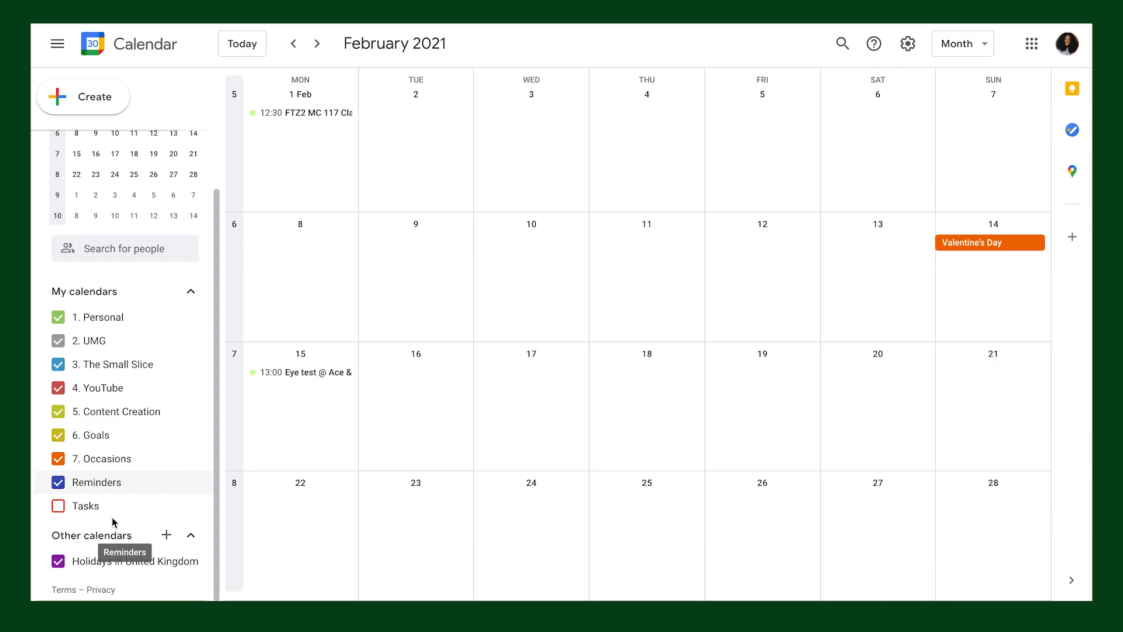
click(167, 535)
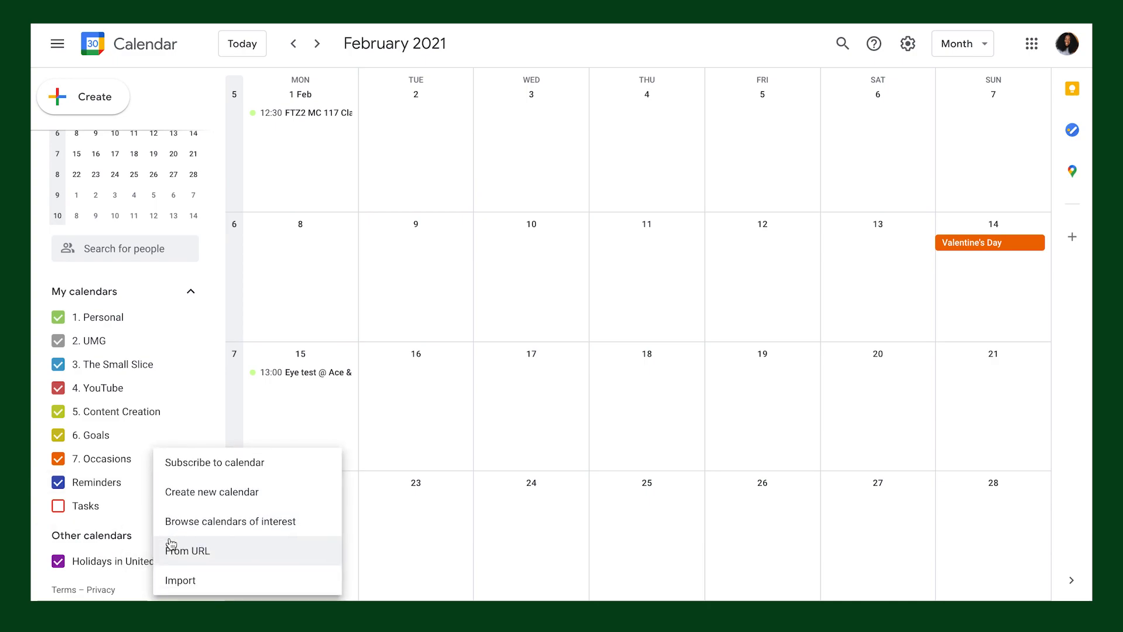
click(236, 495)
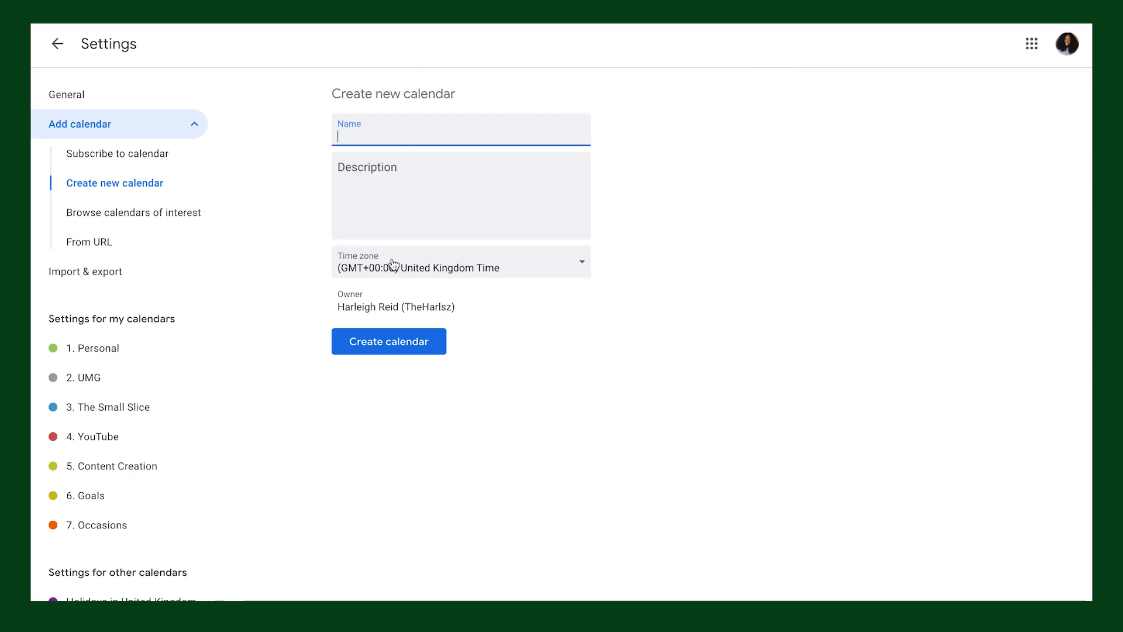
text(8. Test)
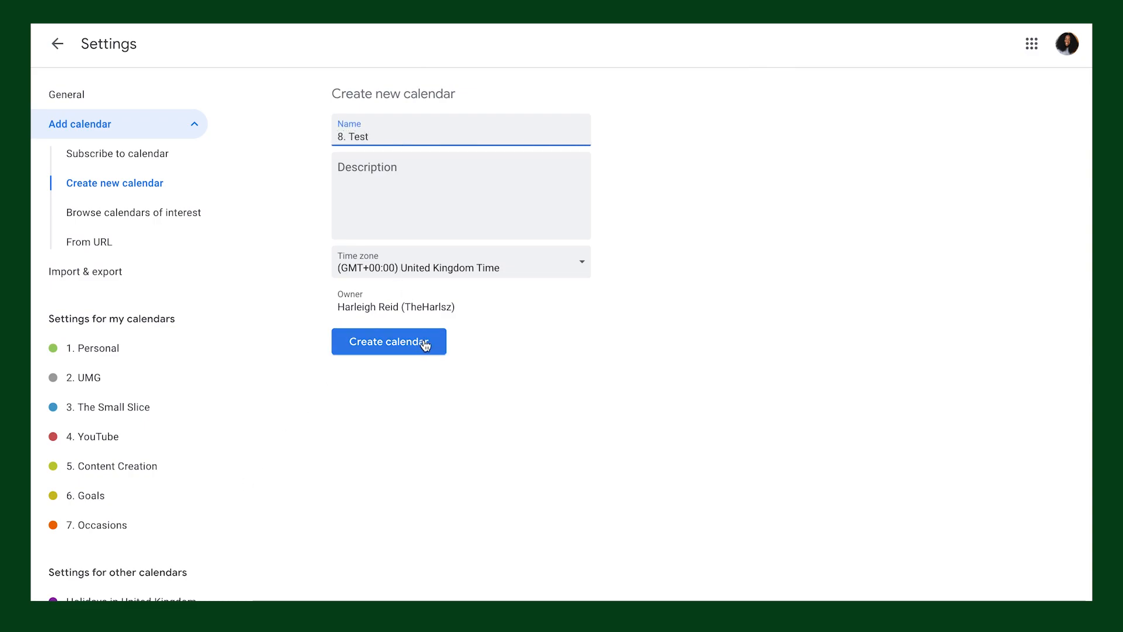
click(412, 161)
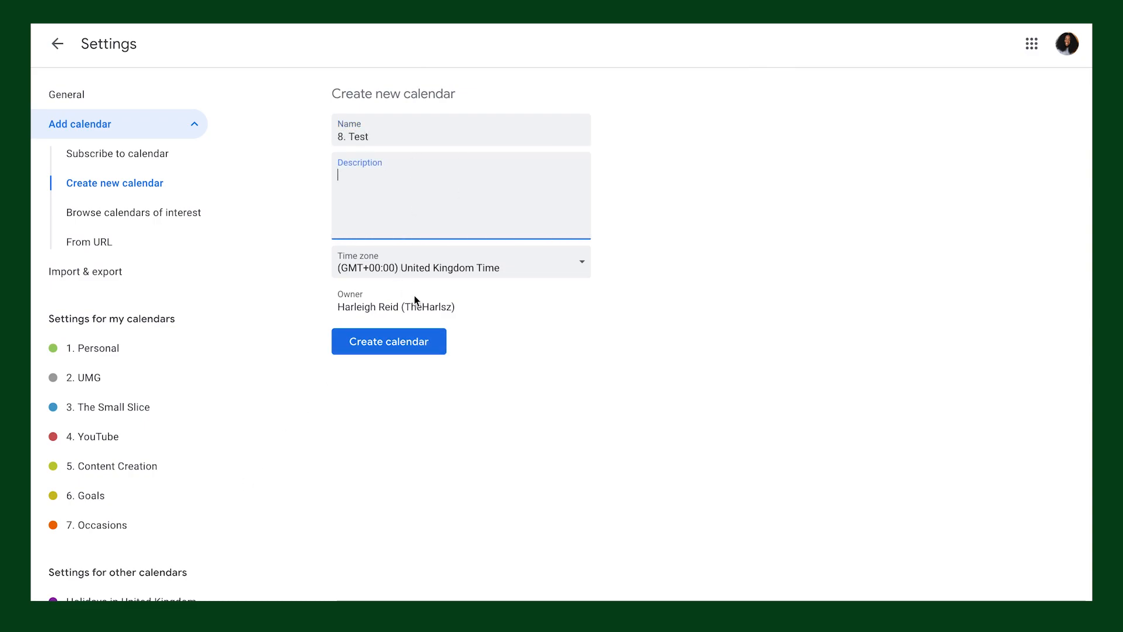
click(398, 346)
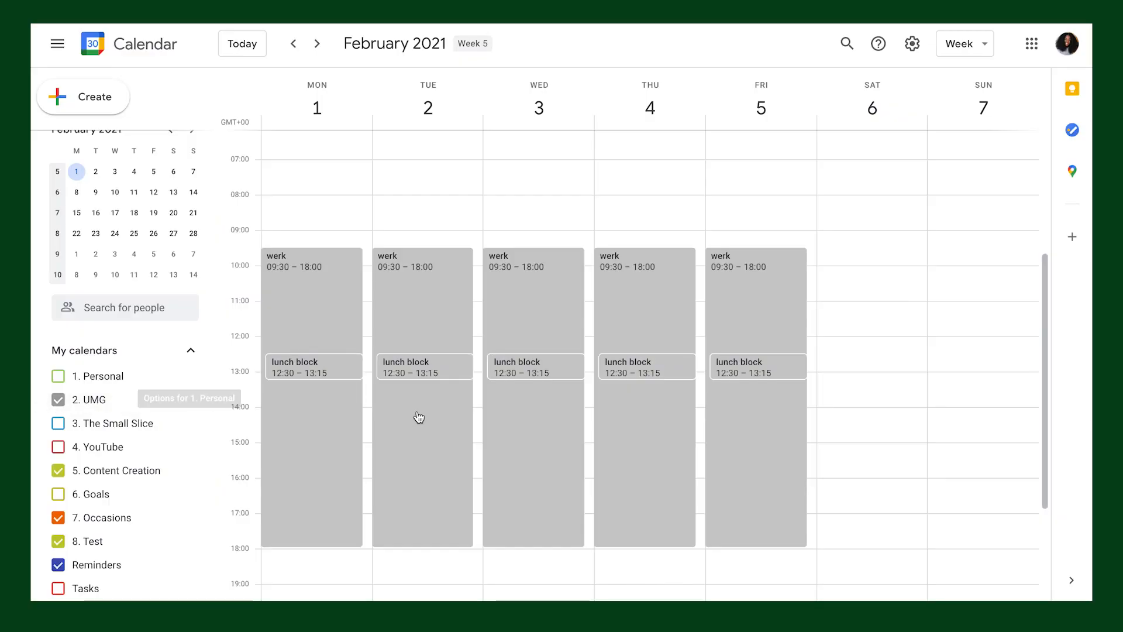
Show the 1. Personal calendar in the week view and look through its routine blocks from morning to bedtime.
scroll(416, 415, down, 2)
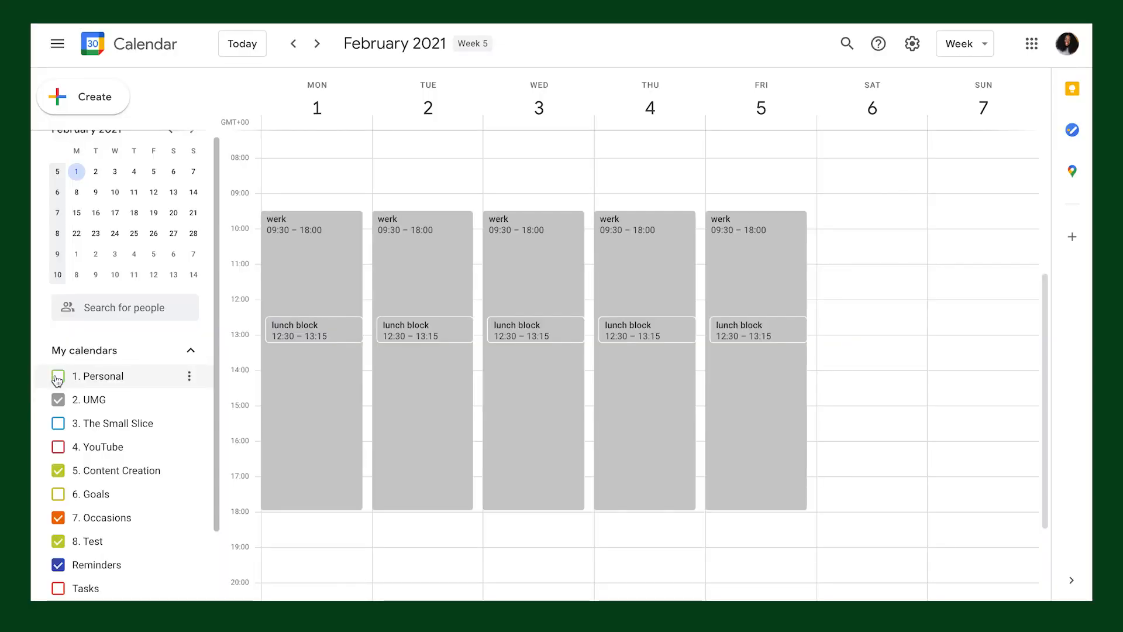
click(57, 378)
scroll(356, 426, up, 3)
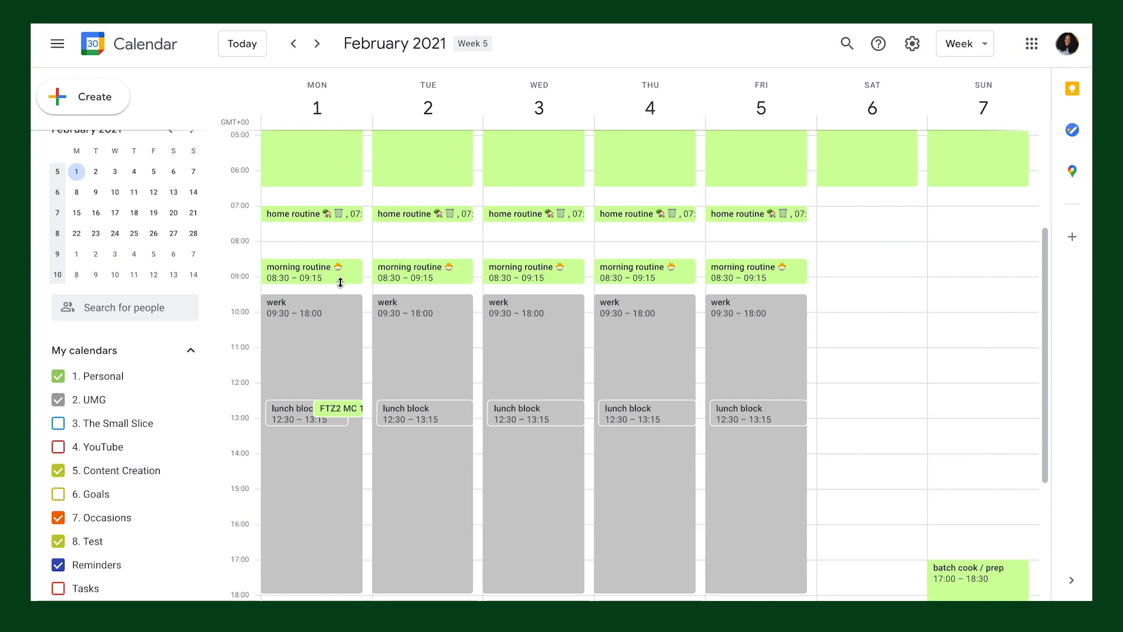
scroll(339, 281, up, 1)
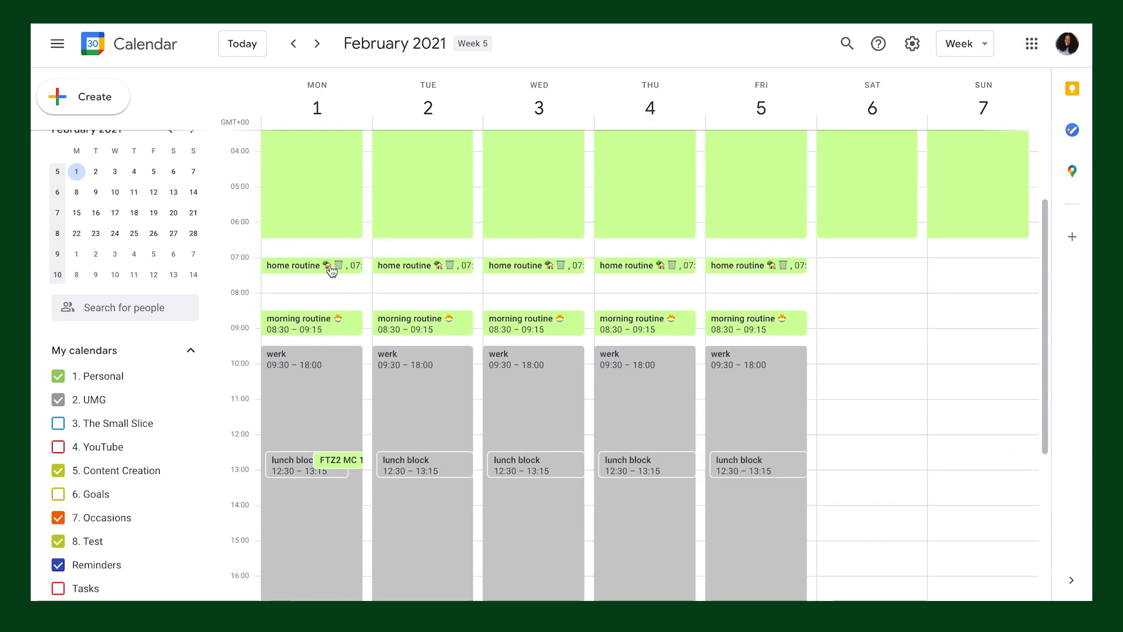
scroll(331, 269, down, 1)
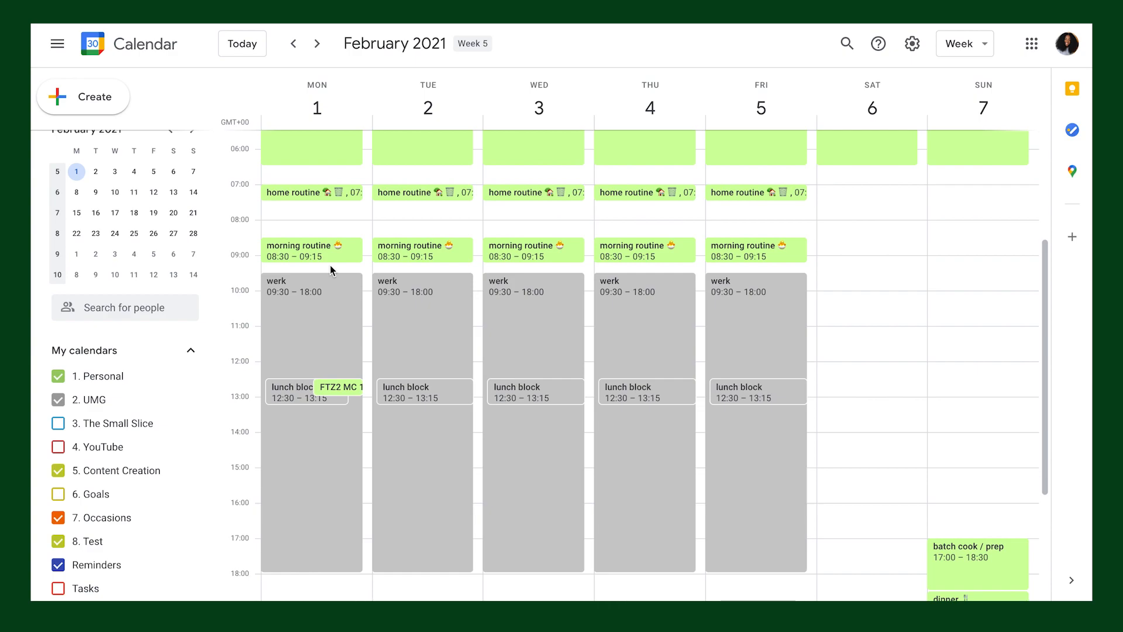
scroll(331, 270, down, 3)
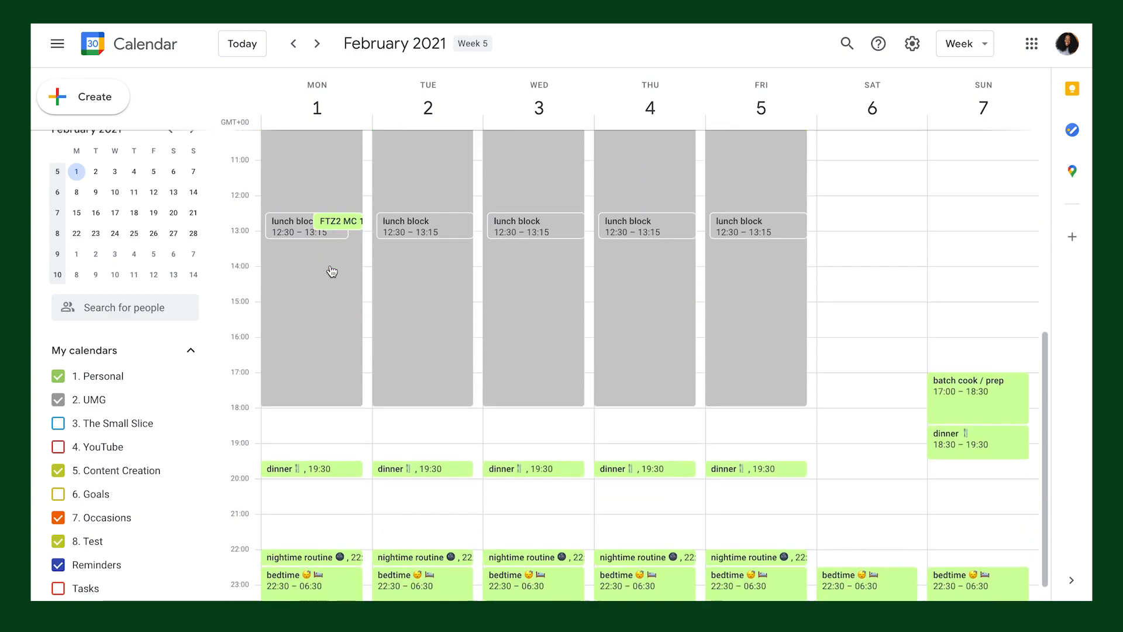
scroll(331, 270, down, 1)
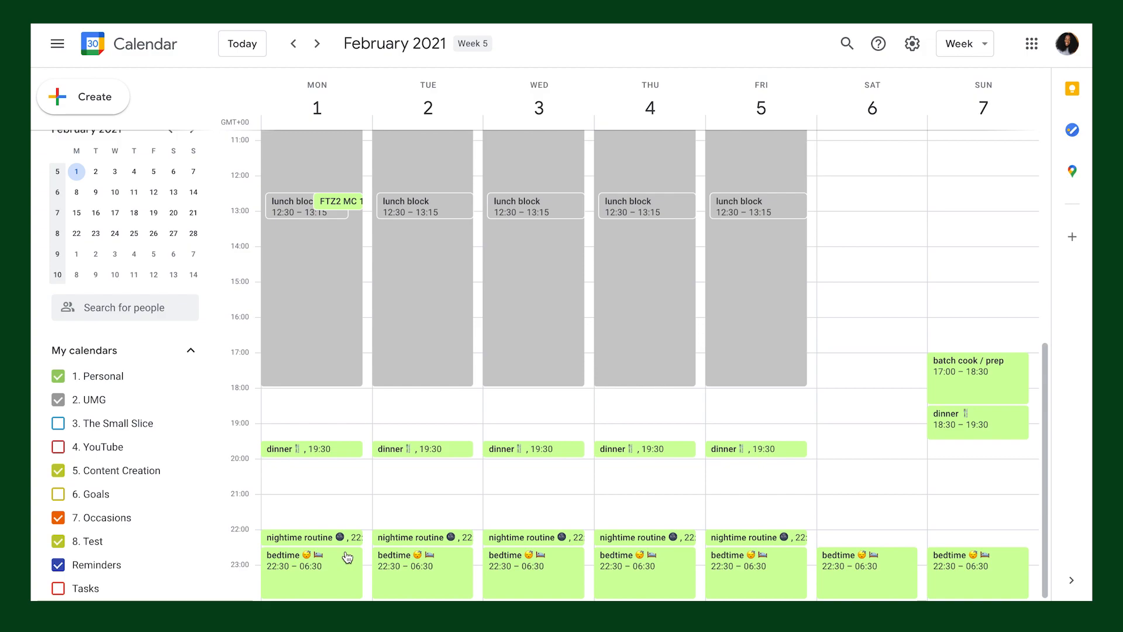
scroll(348, 557, up, 7)
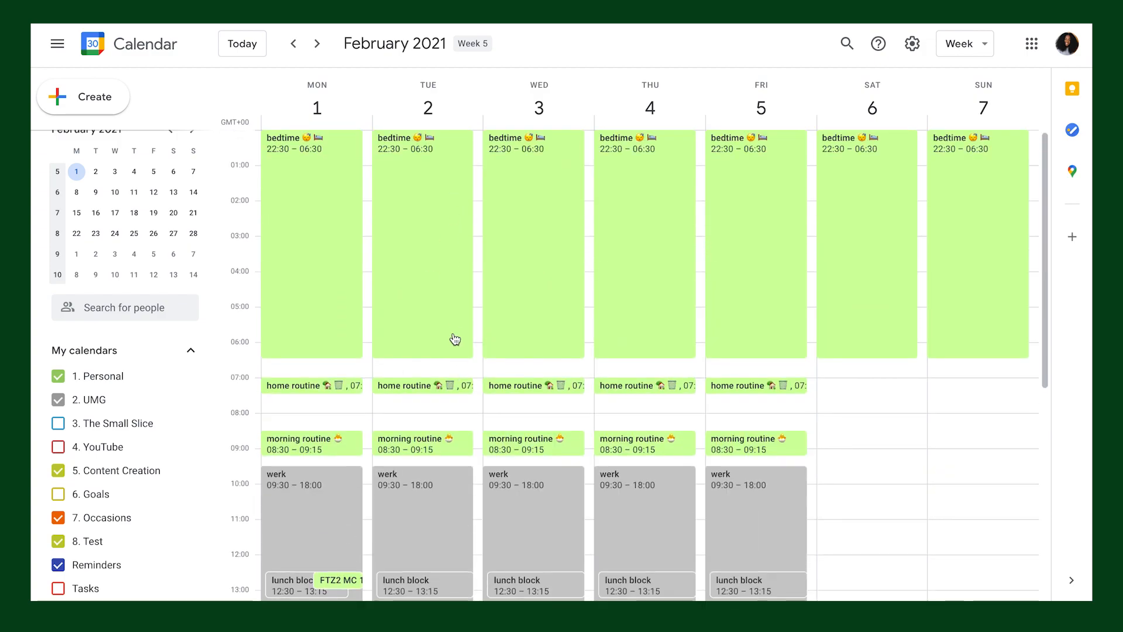
Move the bedtime event starting Monday 1 February to 23:00–07:00, applying the change to this event only.
scroll(424, 332, down, 3)
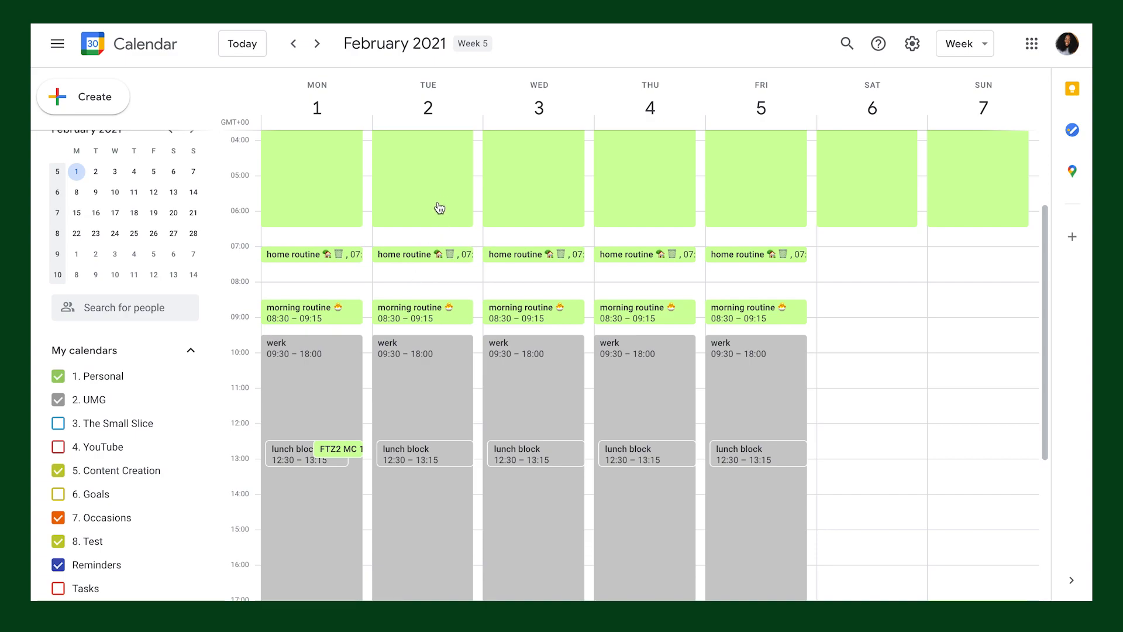
drag(439, 209, 438, 221)
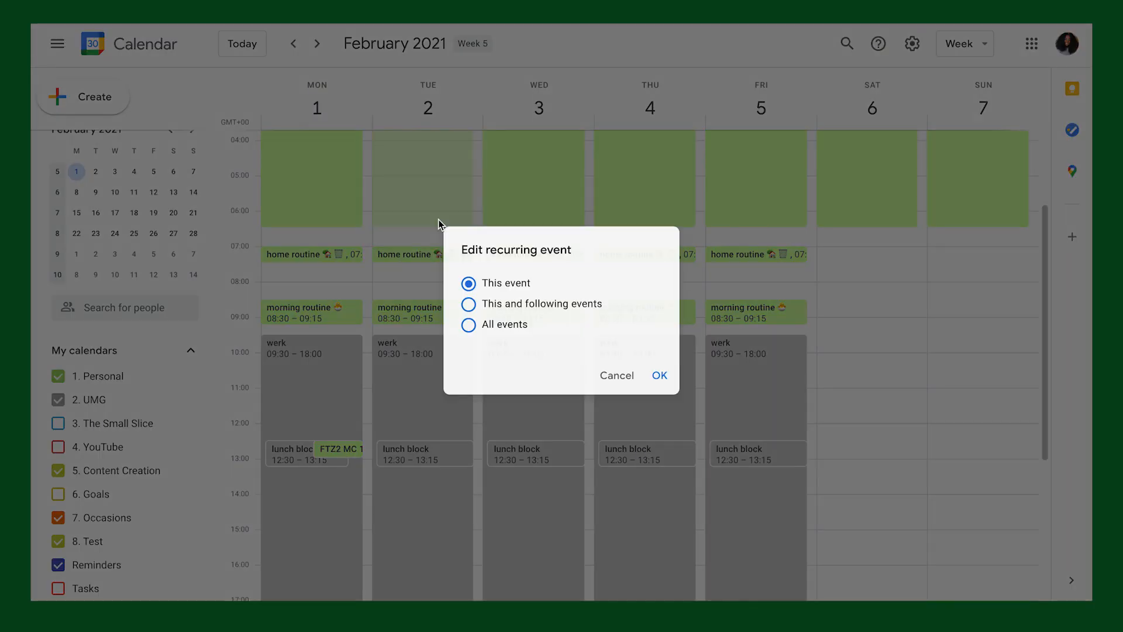
click(659, 376)
scroll(466, 372, down, 9)
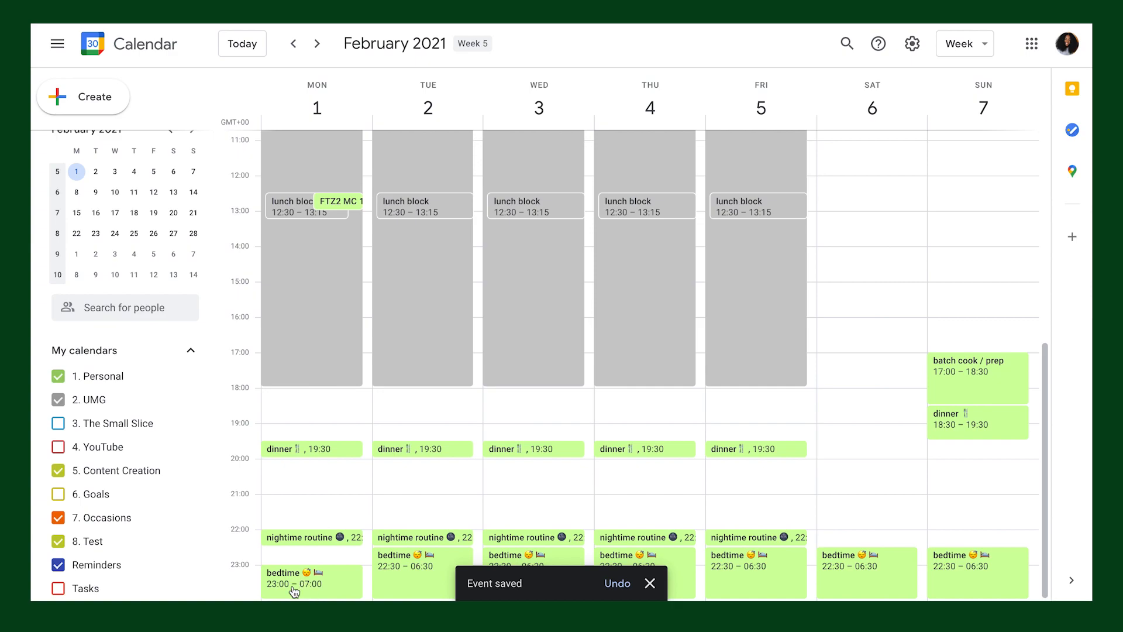
Move the Monday 1 February bedtime event back to 22:30–06:30, for this event only.
scroll(310, 582, up, 5)
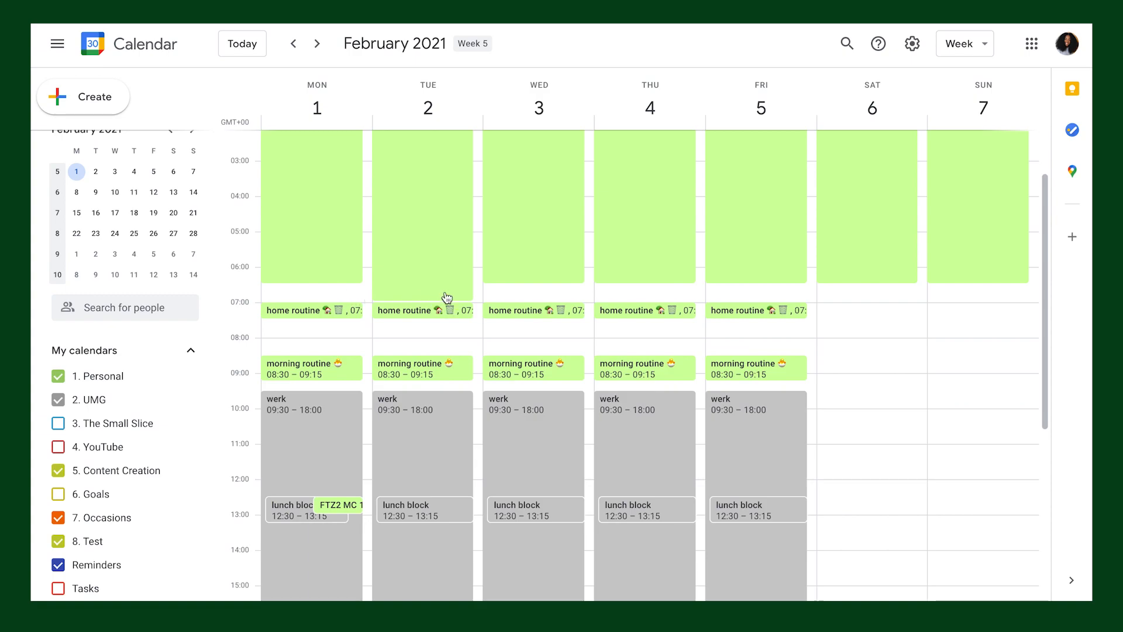
drag(447, 297, 446, 273)
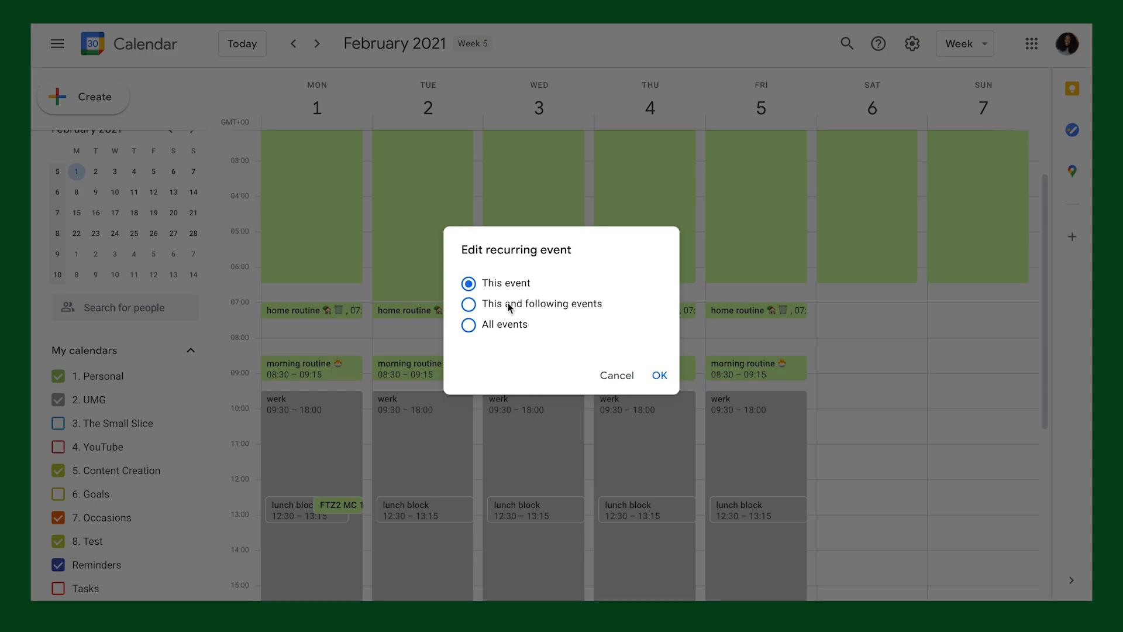
click(659, 375)
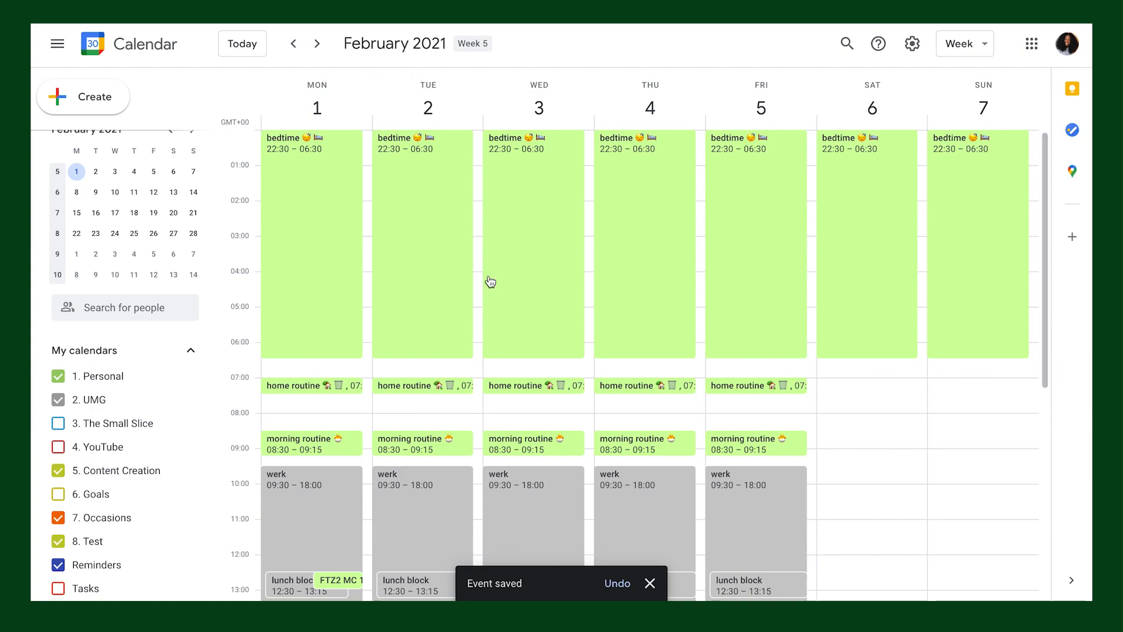
Check the following week's schedule, return to week 5, and view the details of the 1 February bedtime event.
click(317, 43)
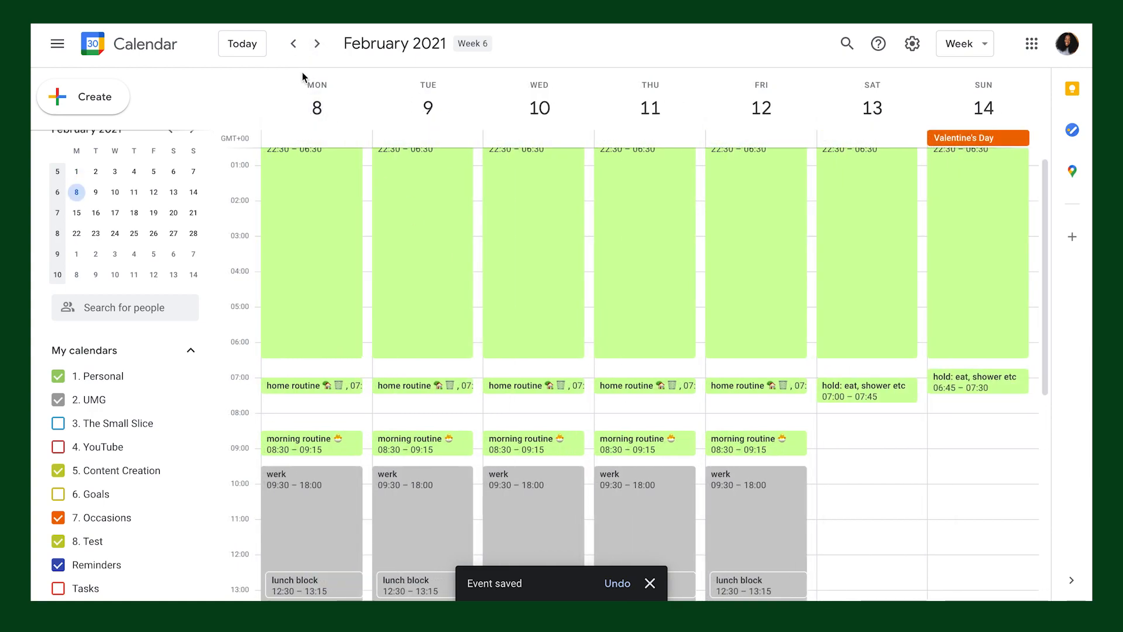
click(293, 43)
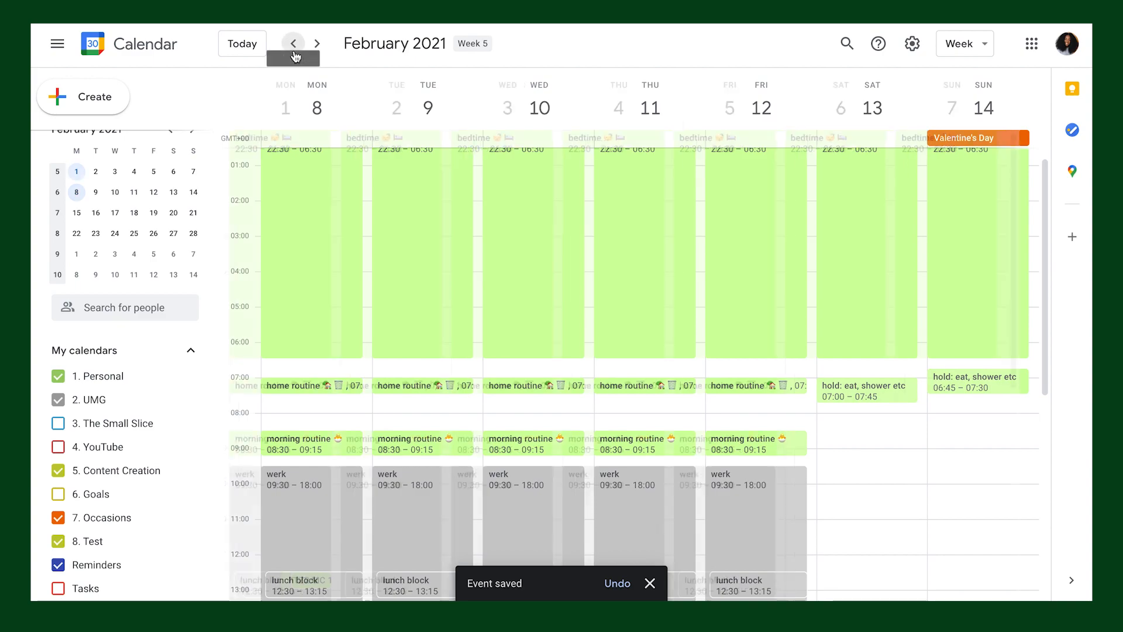
click(435, 271)
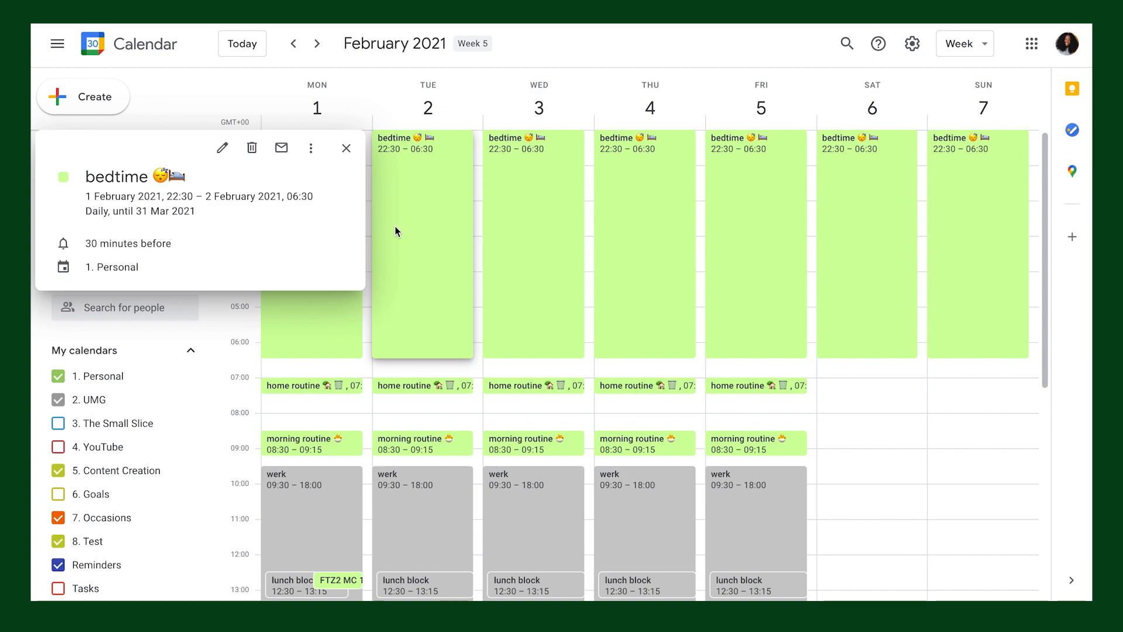
click(345, 149)
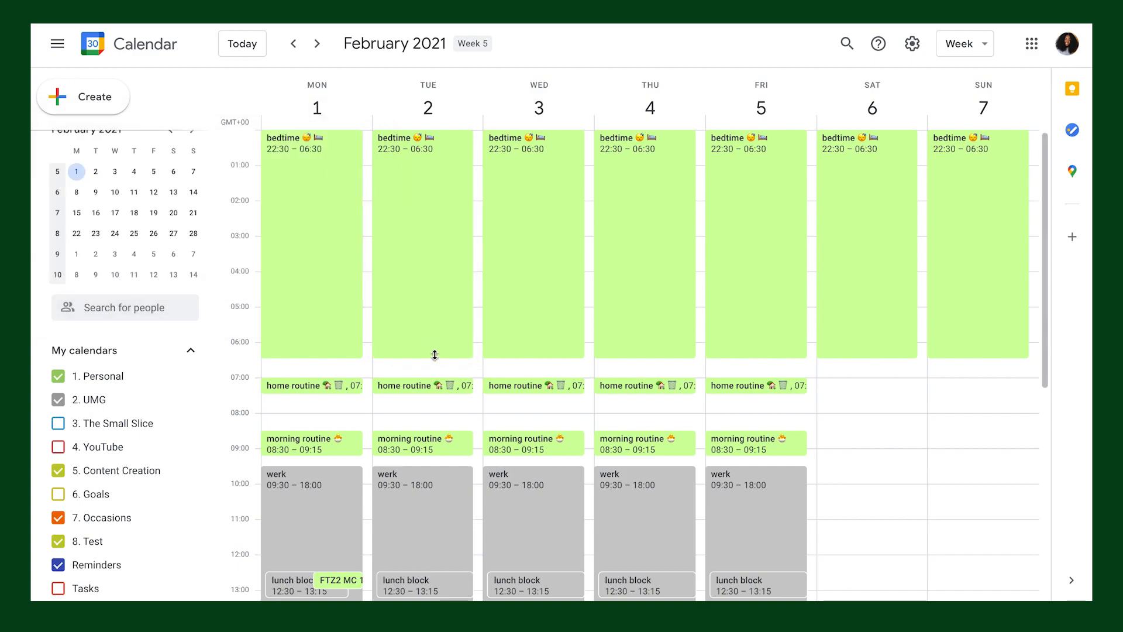
Try to extend the dinner event on Tuesday 2 February past 20:00 and save the change.
scroll(319, 357, down, 3)
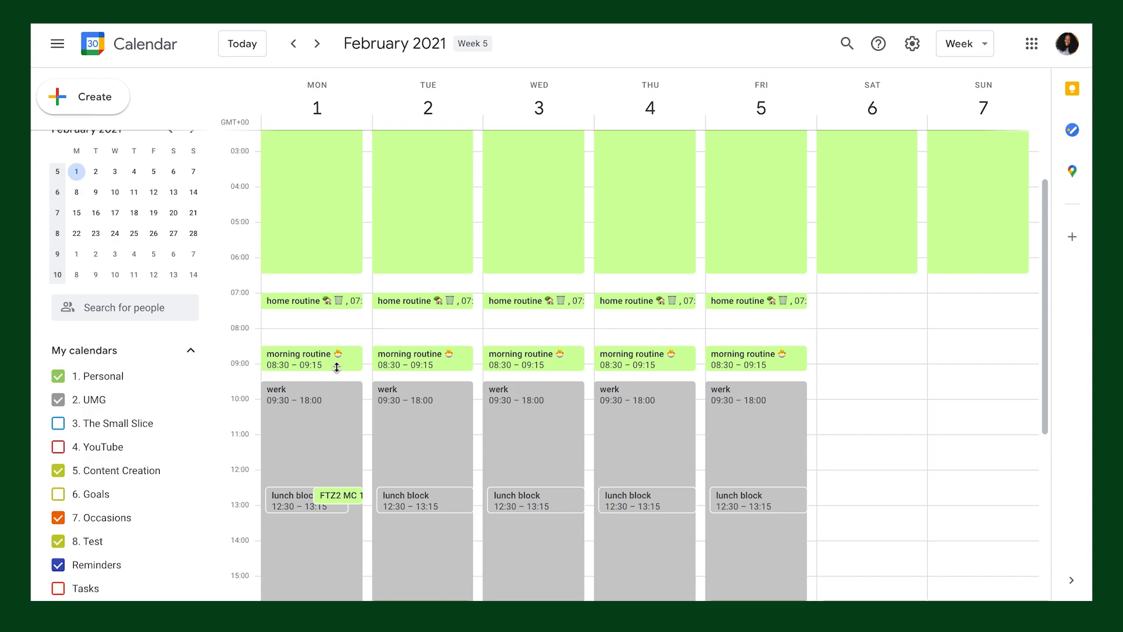
scroll(336, 367, down, 5)
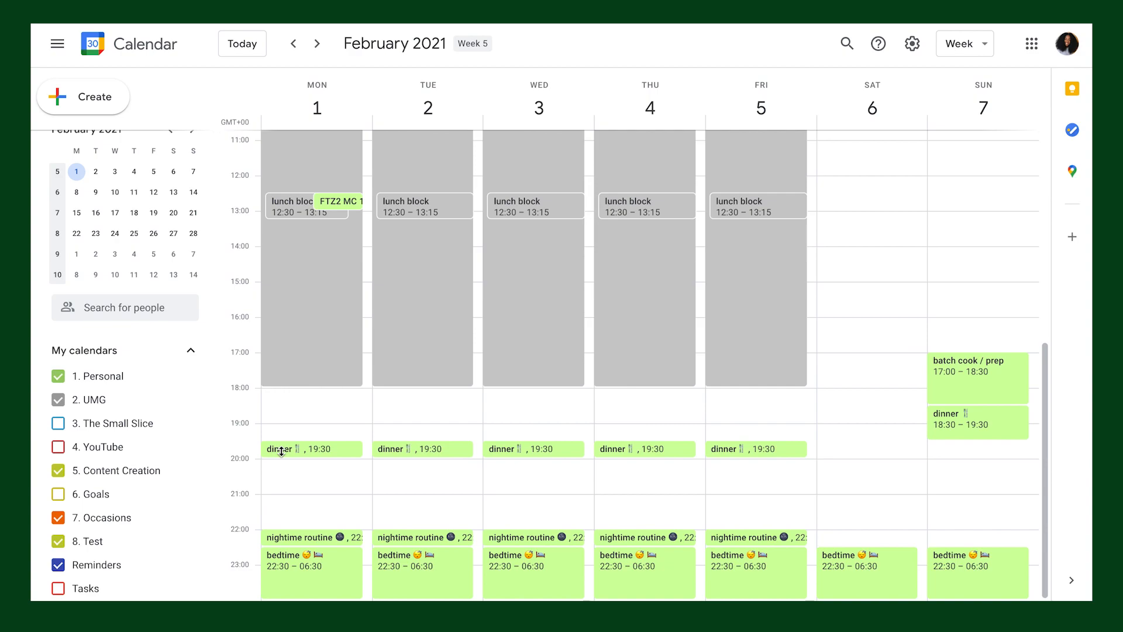
drag(403, 455, 404, 475)
click(660, 373)
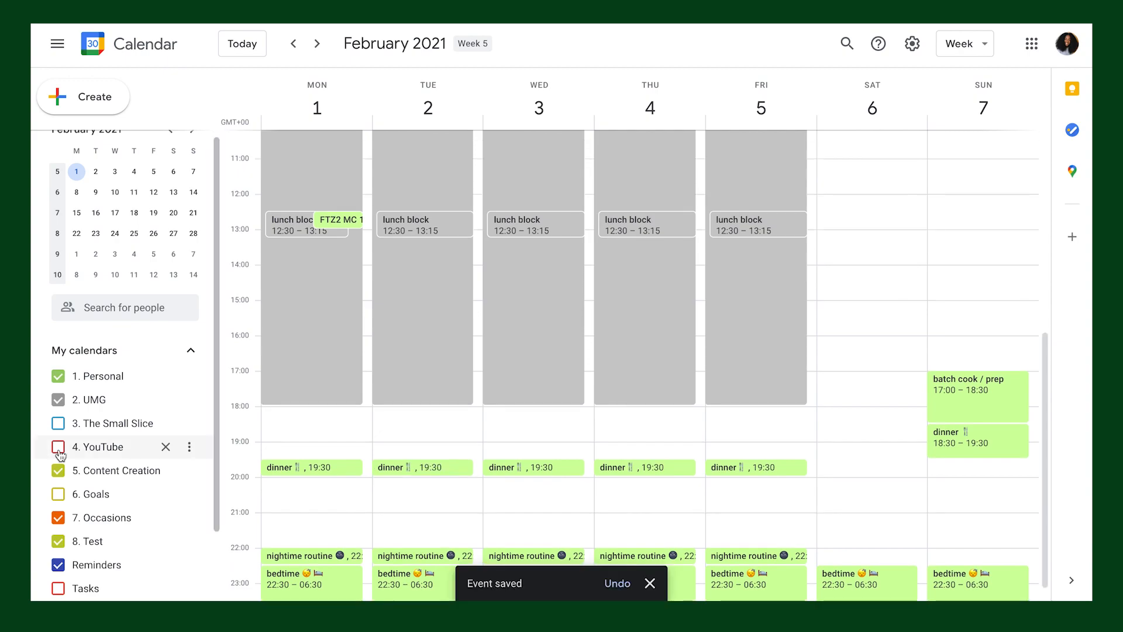
Show the 4. YouTube calendar's events in the week view and look over the weekend entries.
click(58, 448)
scroll(860, 336, up, 2)
scroll(866, 329, up, 1)
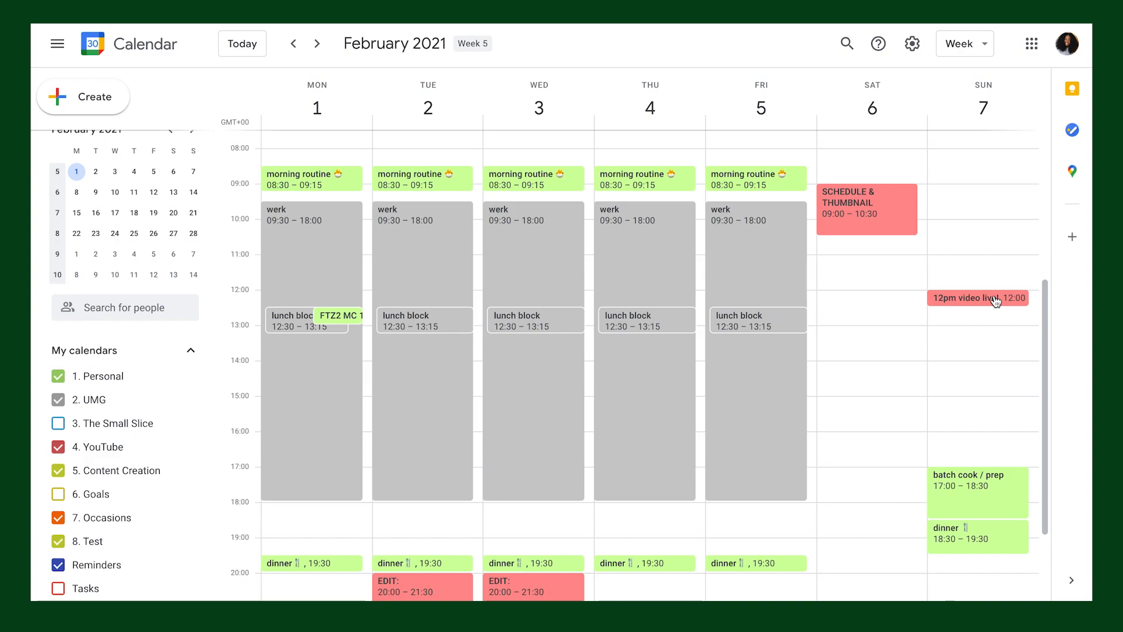
View the details of the EDIT event on Tuesday 2 February and look over the rest of the week.
scroll(996, 302, down, 3)
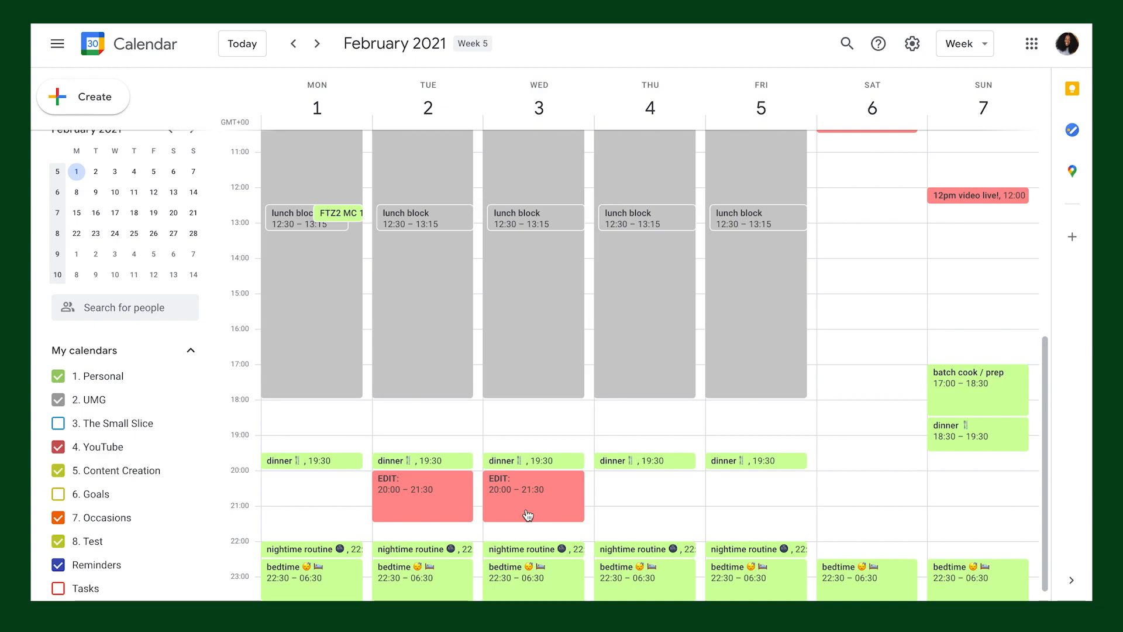
click(431, 492)
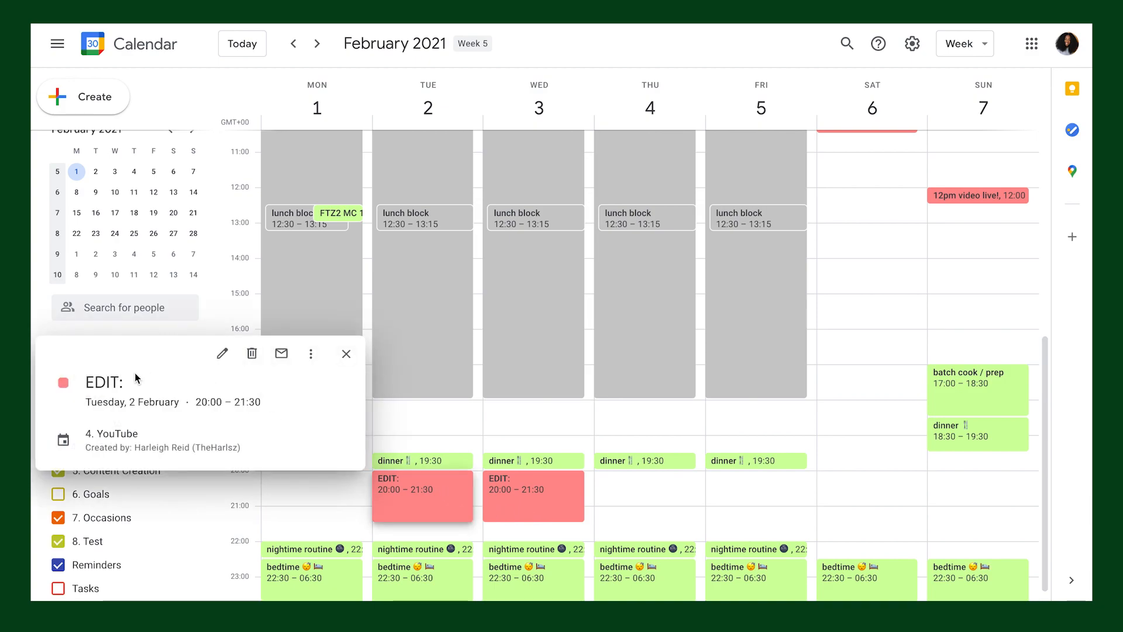
click(349, 364)
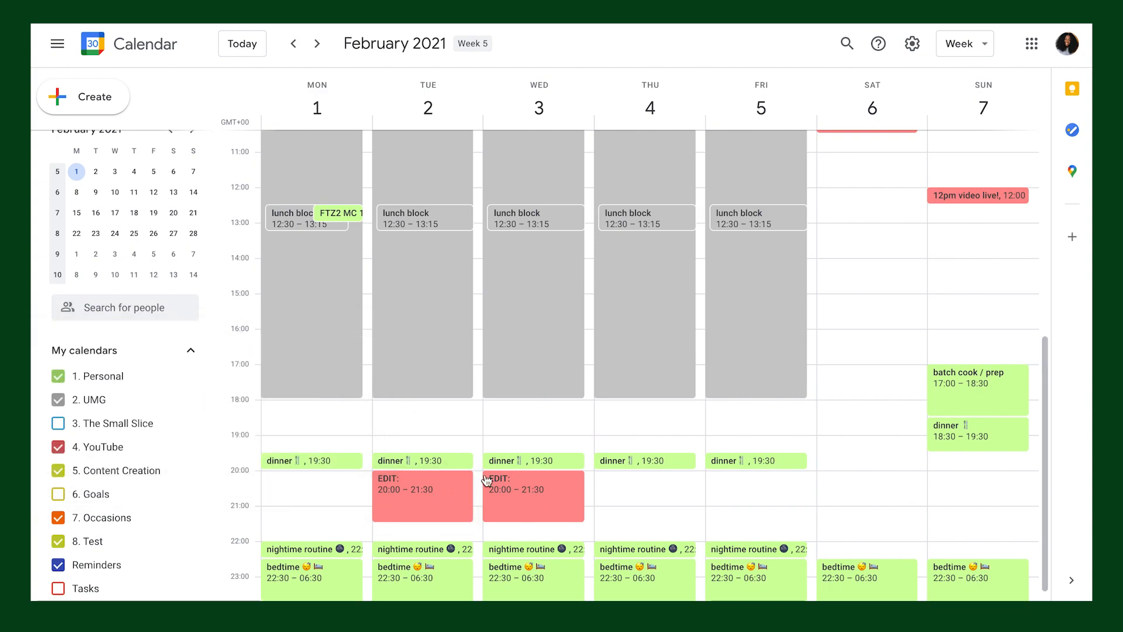
scroll(513, 548, up, 1)
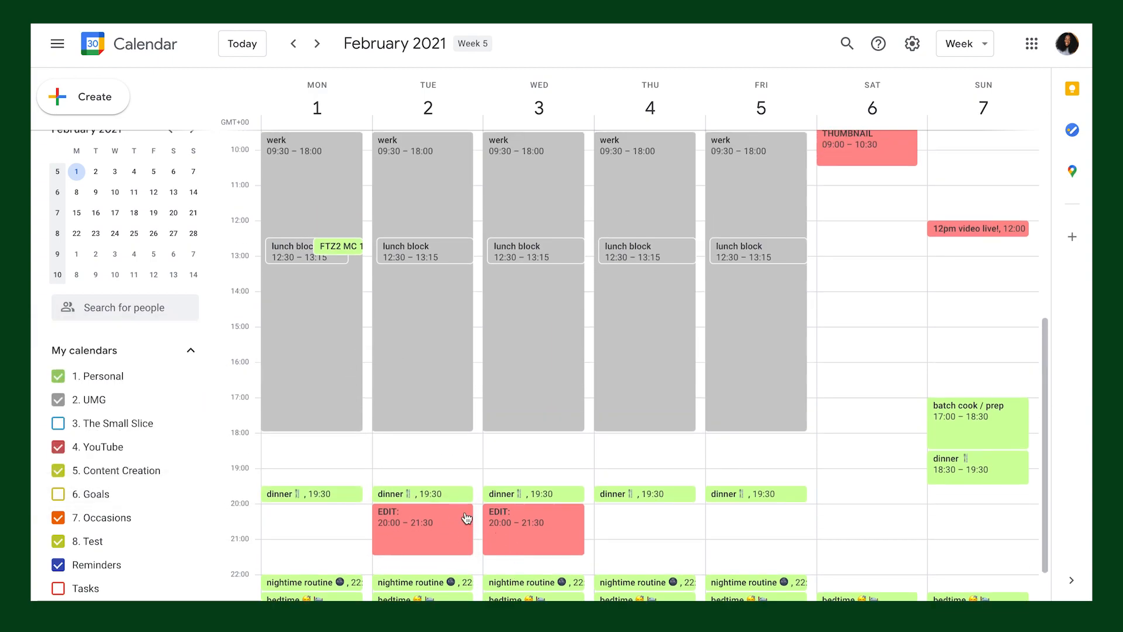
scroll(571, 541, up, 5)
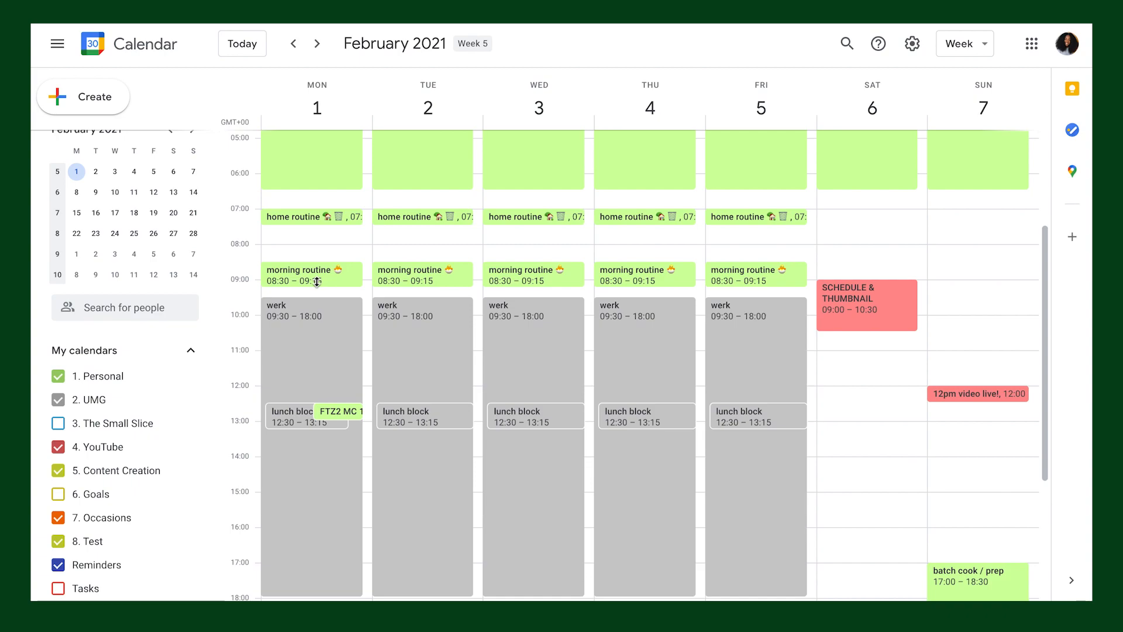
Show the 6. Goals calendar's events in the week view and look at the weekday workout blocks.
scroll(316, 282, down, 5)
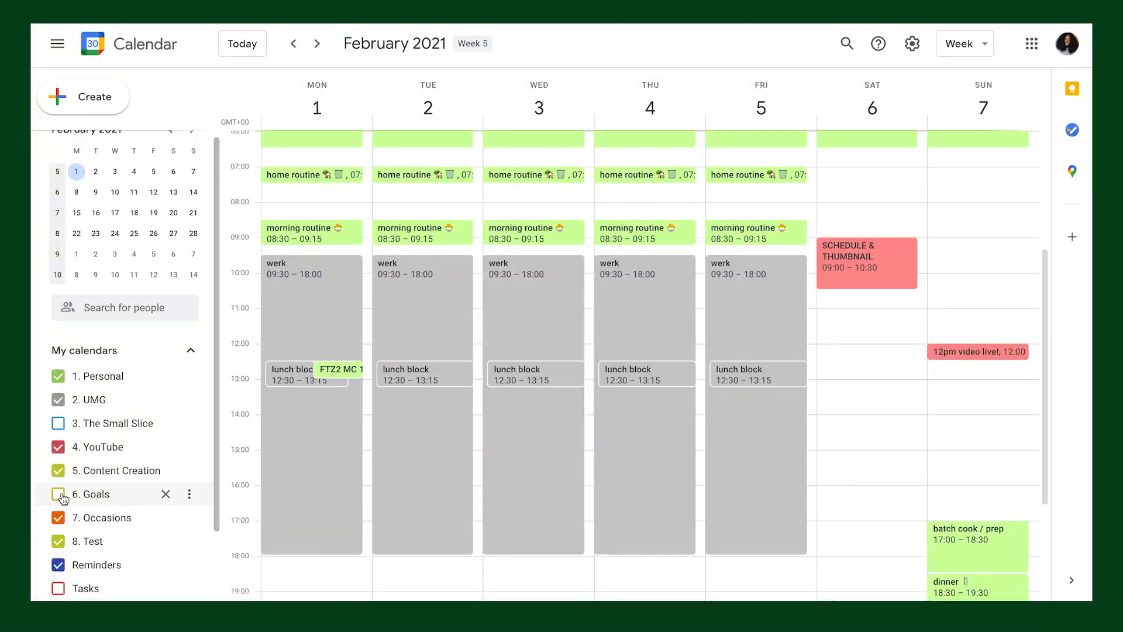
click(58, 495)
click(59, 495)
scroll(363, 377, up, 3)
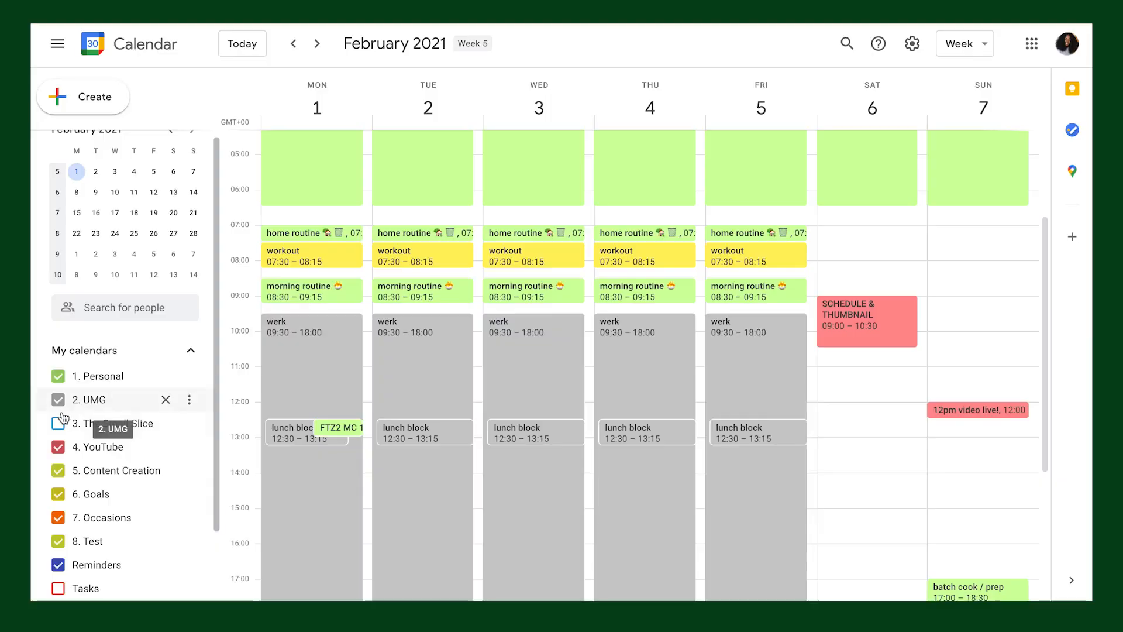
Show the 3. The Small Slice calendar's events in the week view and look over its entries.
click(57, 423)
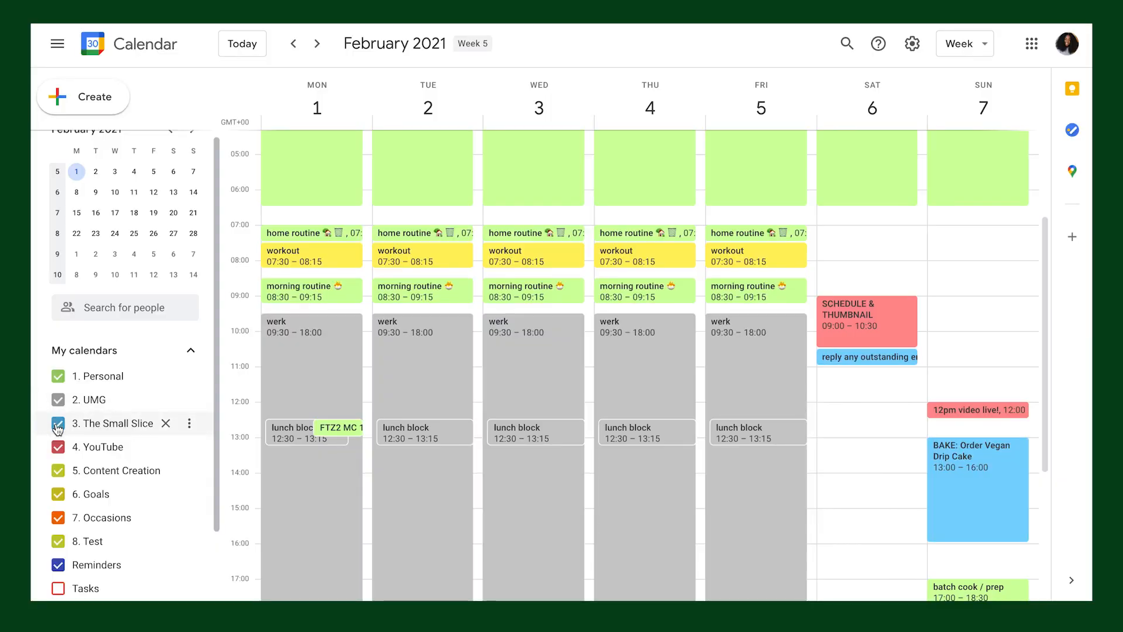
scroll(58, 428, down, 2)
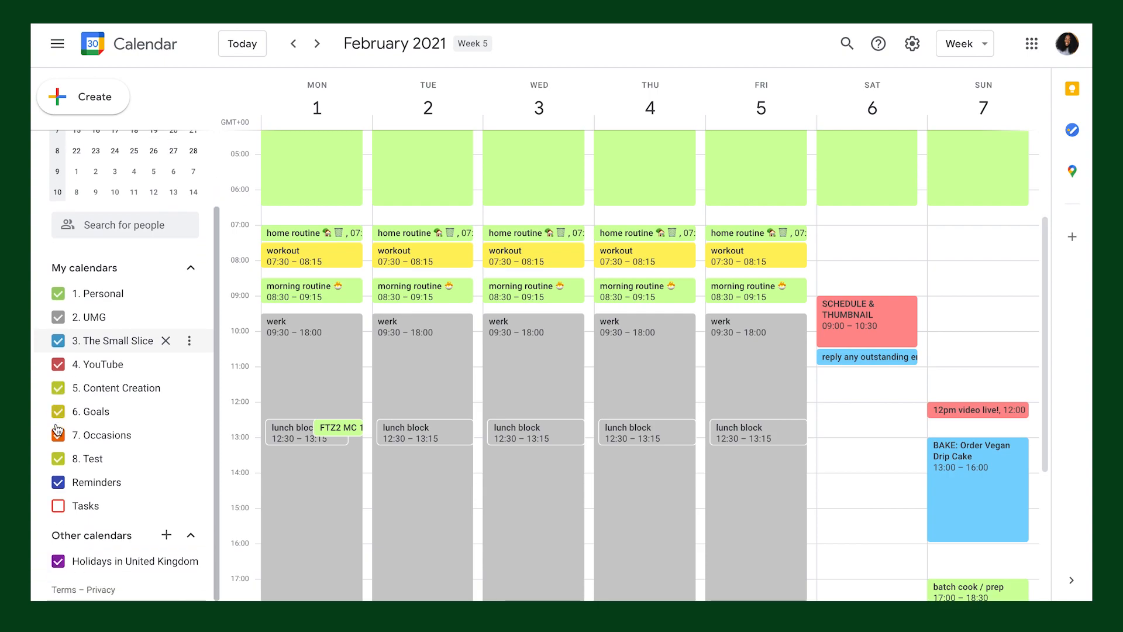
scroll(640, 357, down, 2)
scroll(643, 355, down, 3)
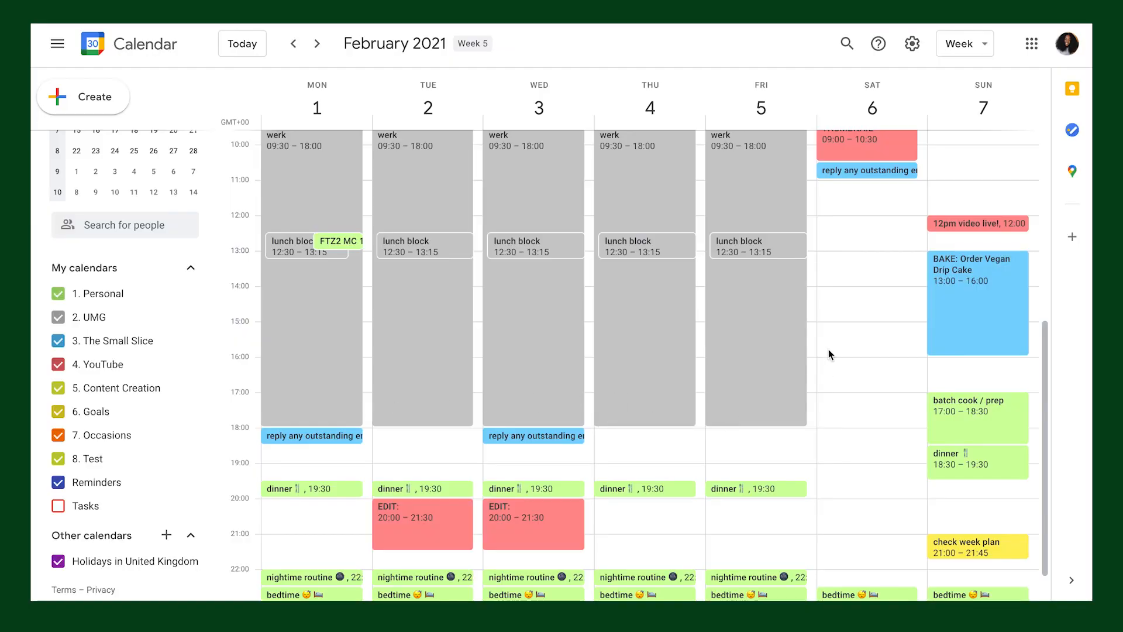
Move the batch cook / prep event on Sunday 7 February to 16:30–18:00.
scroll(829, 350, up, 3)
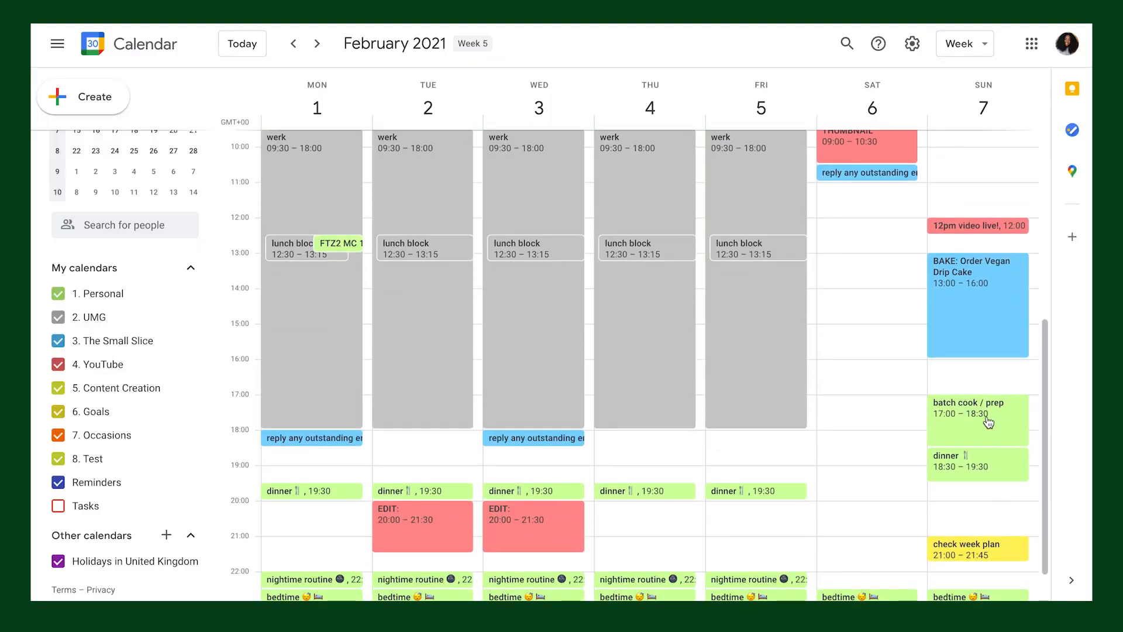
scroll(989, 421, down, 1)
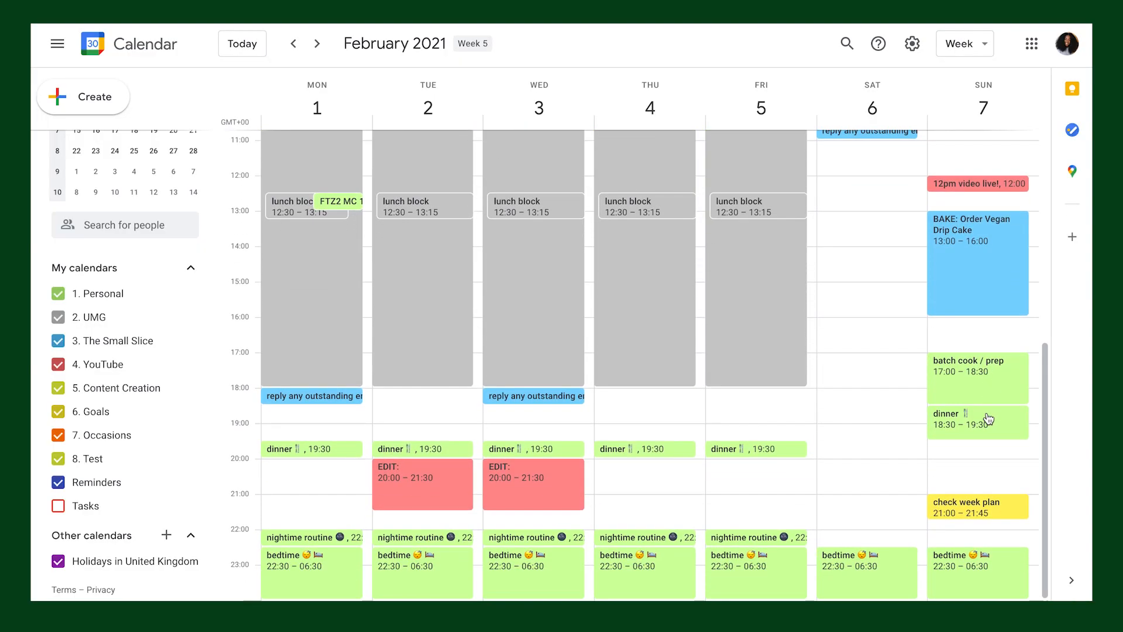
scroll(919, 465, up, 2)
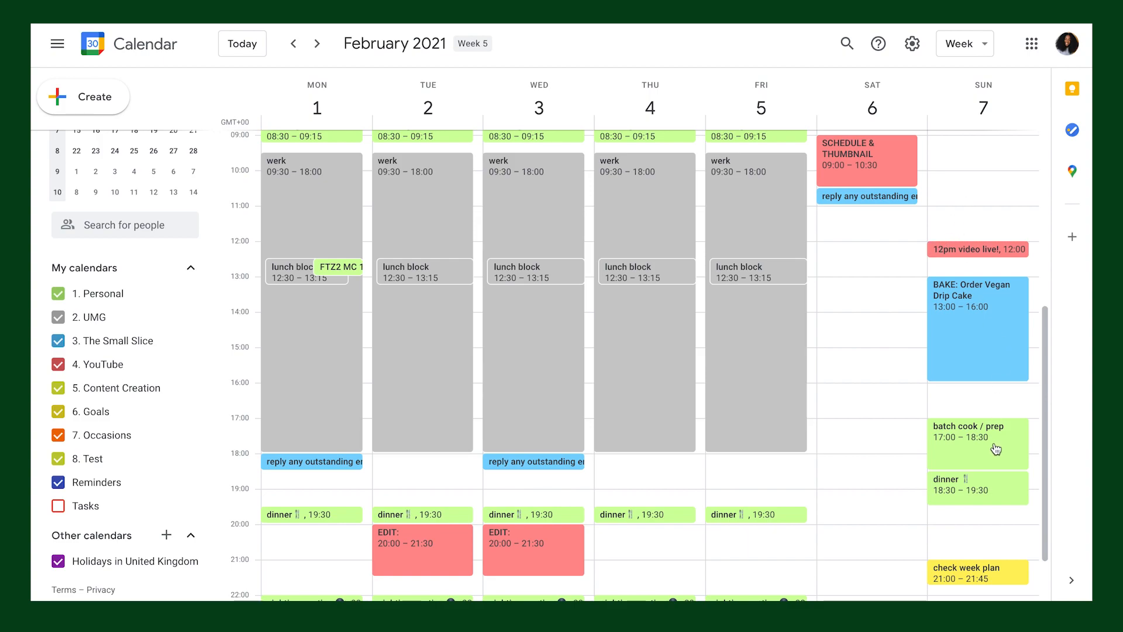
mouse_move(997, 431)
mouse_down()
mouse_move(995, 417)
mouse_move(995, 427)
mouse_up()
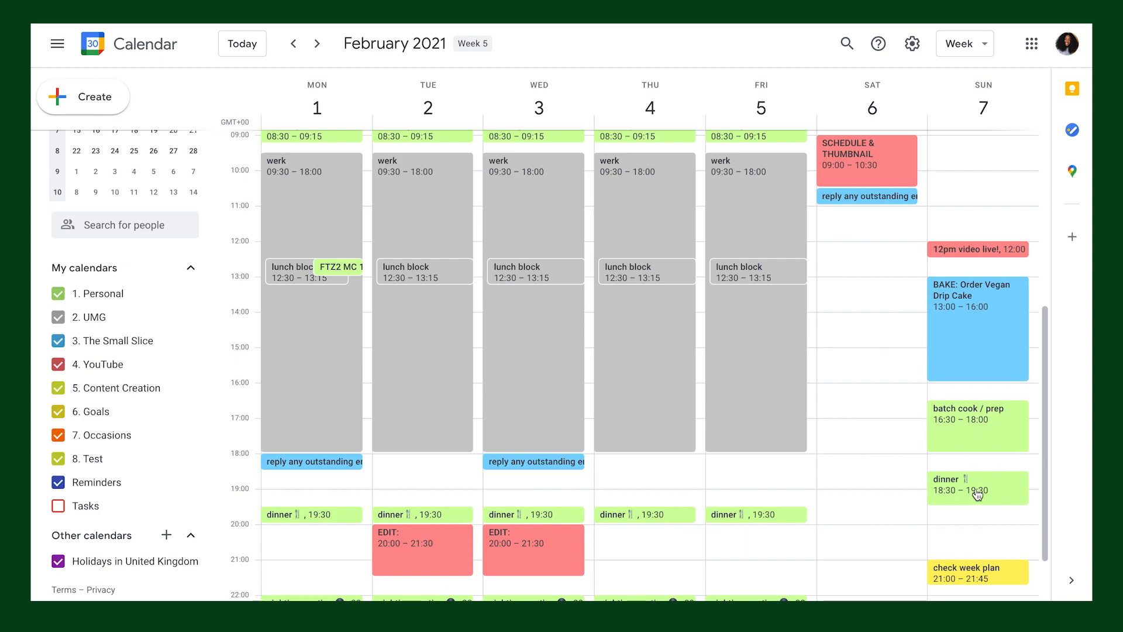
Go to the following week, 8–14 February, and examine its baking, delivery, editing and Valentine's Day blocks.
scroll(977, 493, down, 2)
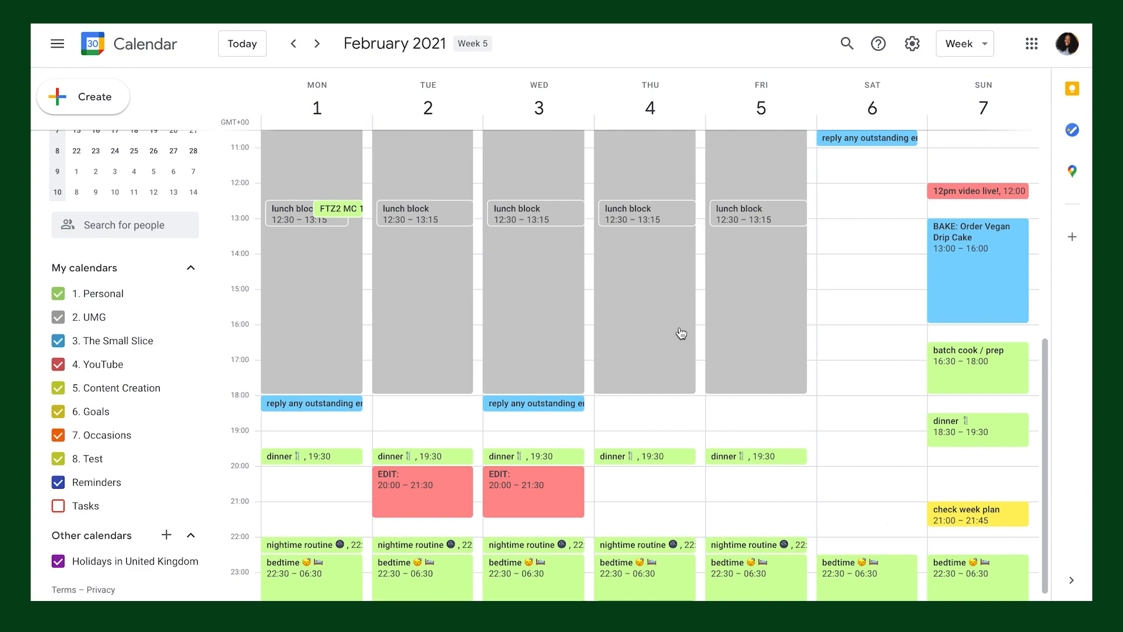
click(317, 45)
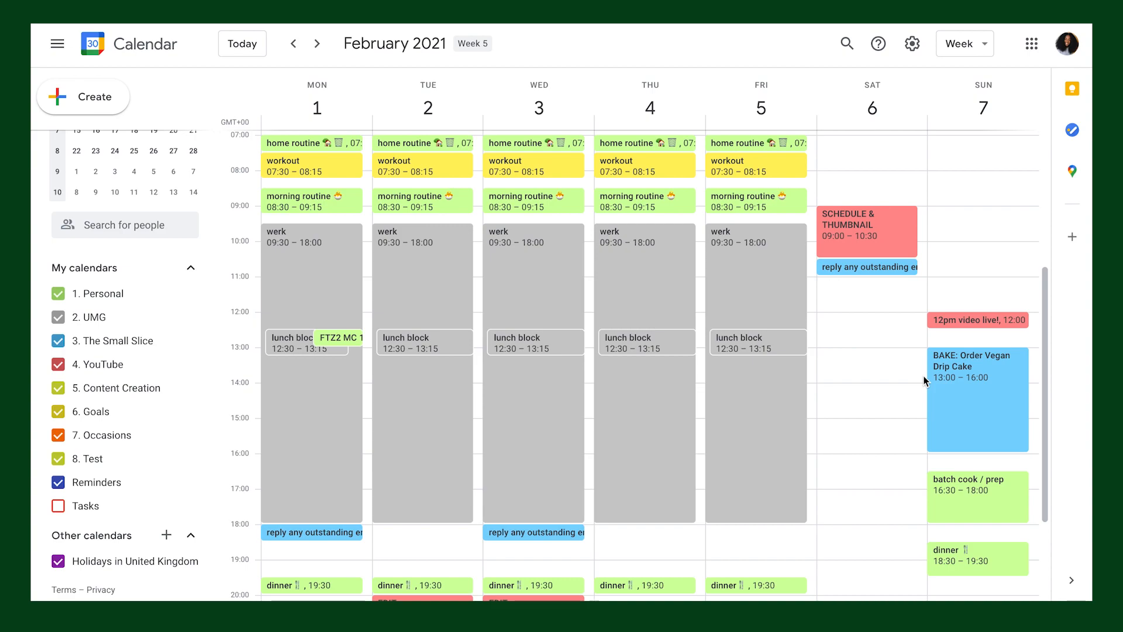
click(322, 46)
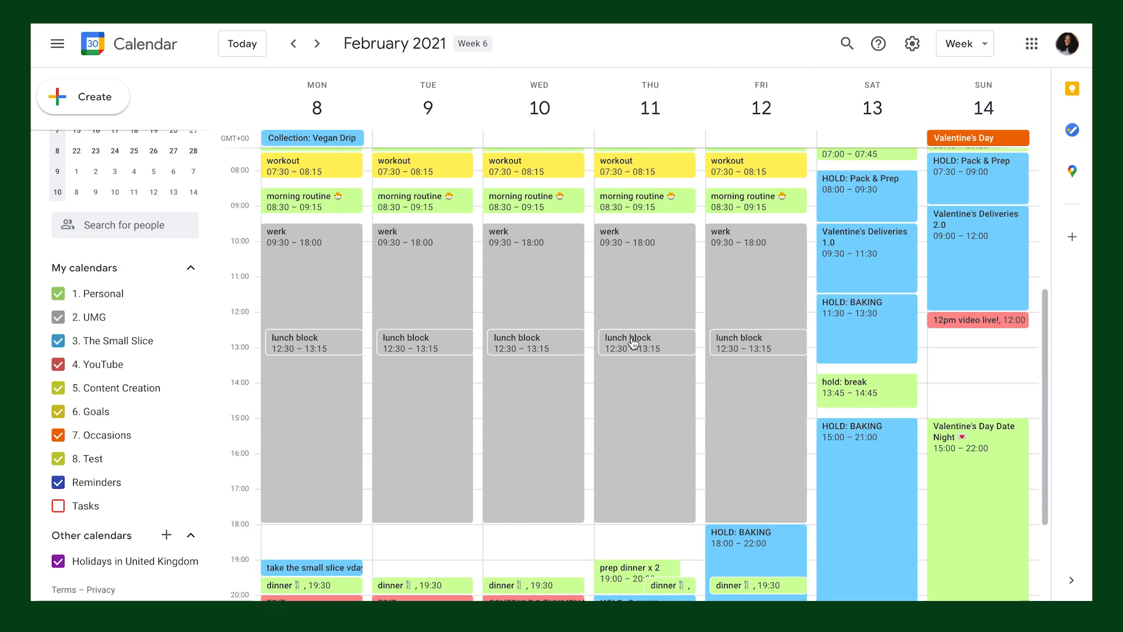
scroll(633, 344, up, 2)
scroll(633, 343, down, 2)
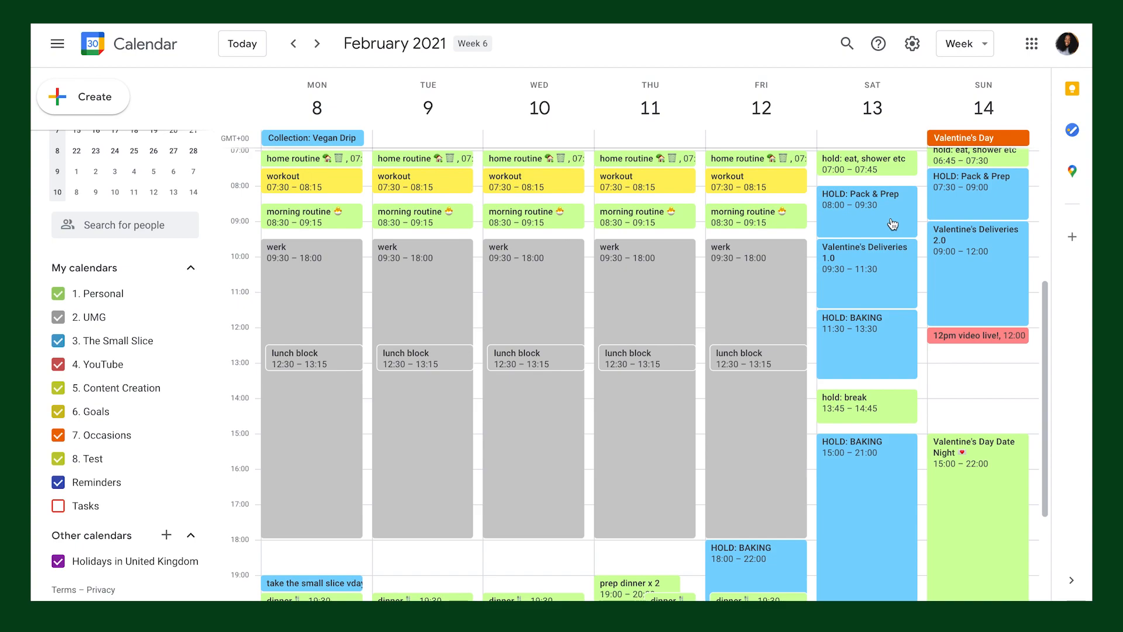
scroll(878, 268, down, 3)
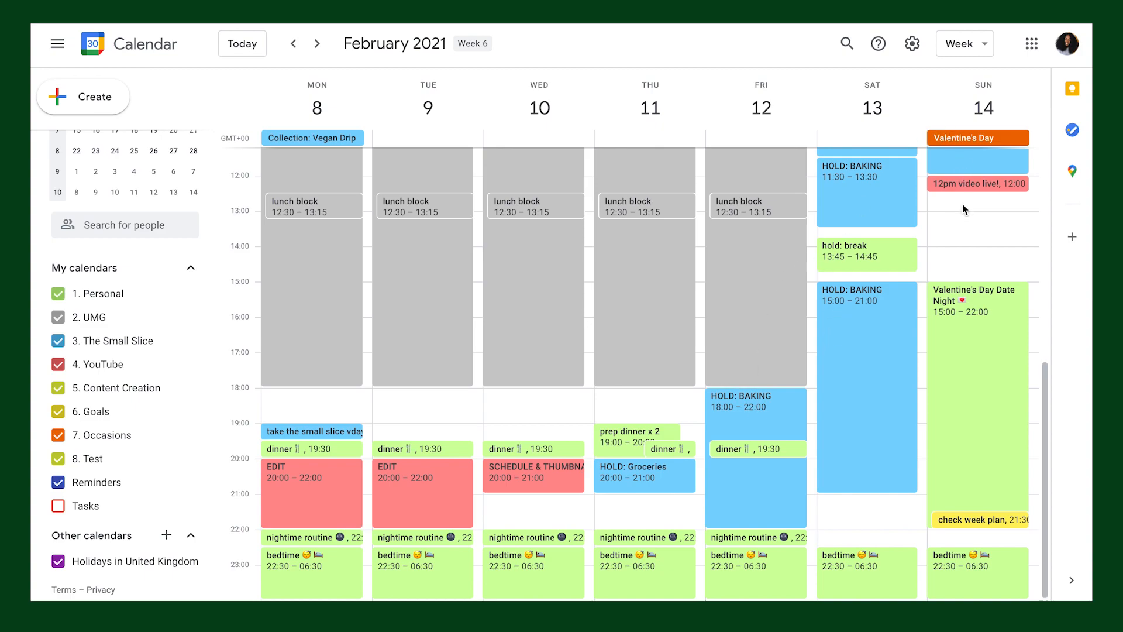
scroll(963, 203, up, 5)
scroll(985, 386, down, 2)
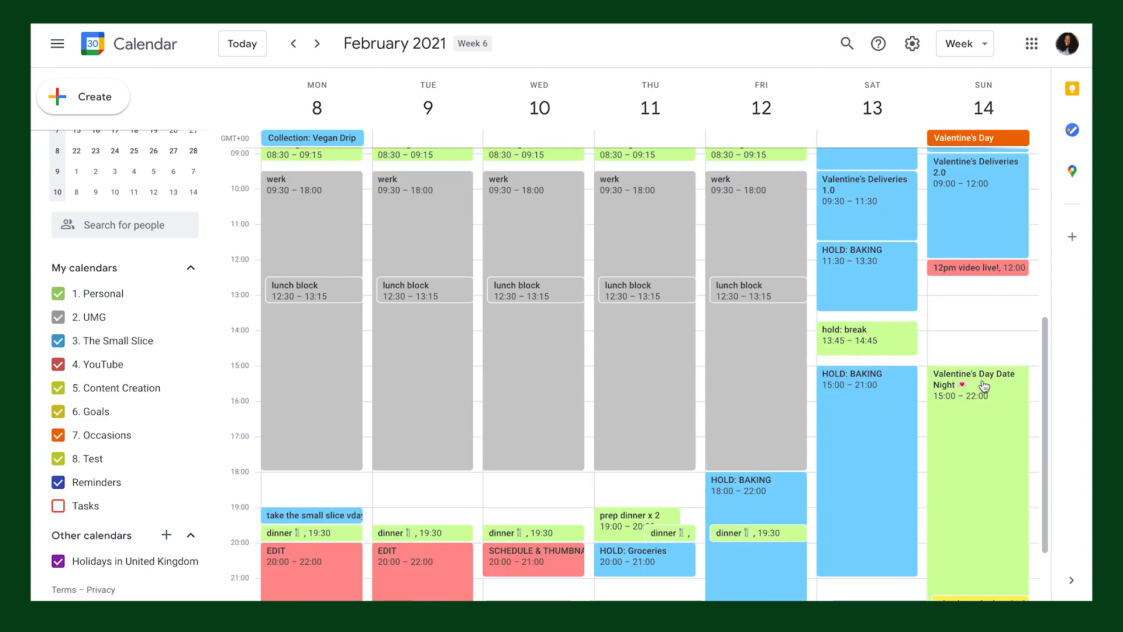
scroll(966, 496, down, 3)
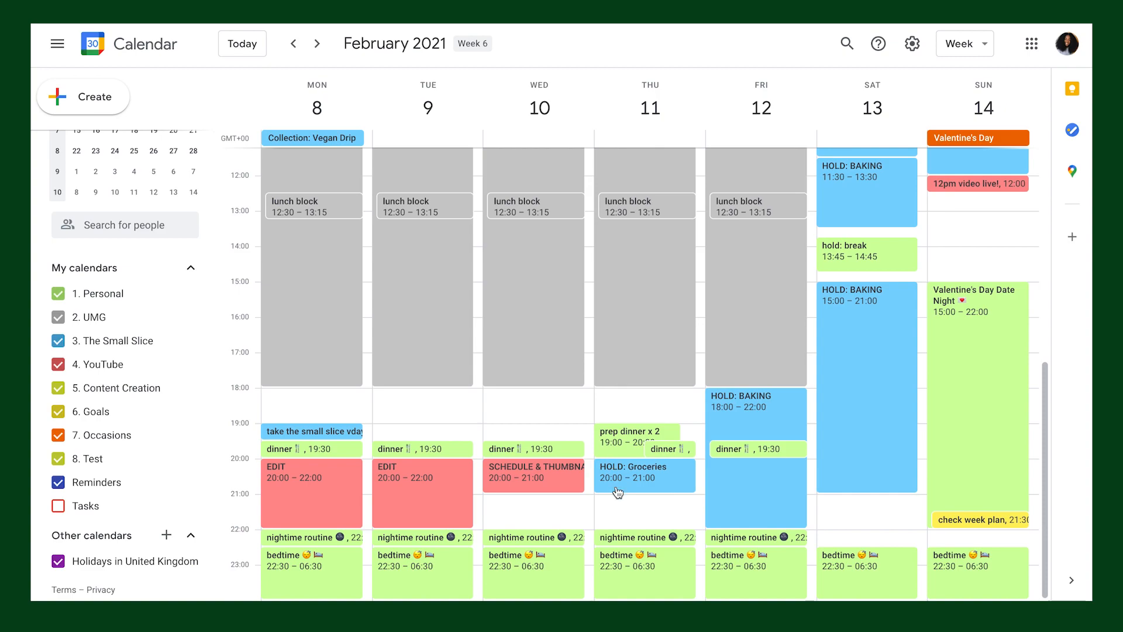
Move the HOLD: Groceries event on Thursday 11 February to 07:30–08:30.
scroll(617, 491, up, 1)
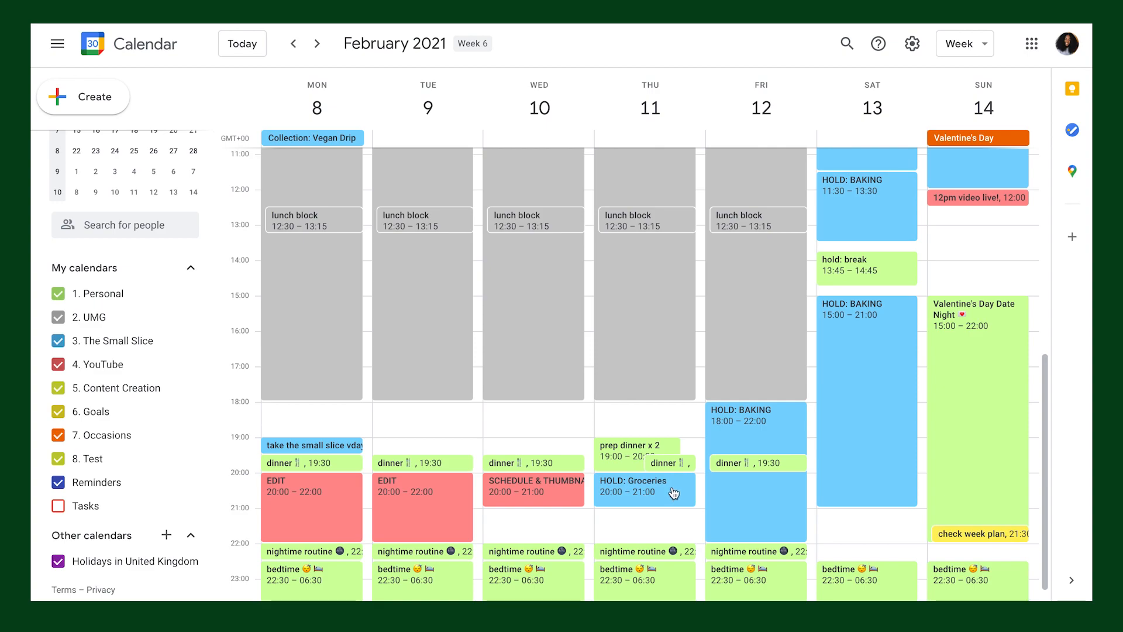
drag(674, 493, 672, 234)
scroll(661, 291, up, 3)
scroll(660, 289, up, 2)
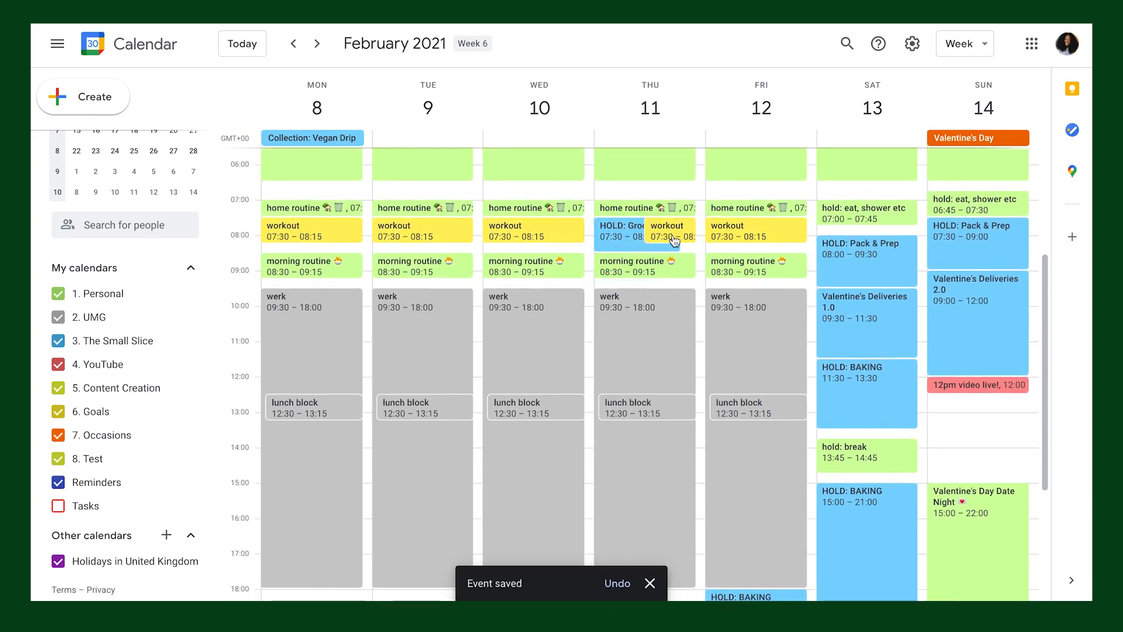
Shorten the workout event on Thursday 11 February by pulling its end time earlier, for this event only.
scroll(675, 240, down, 1)
scroll(681, 234, up, 1)
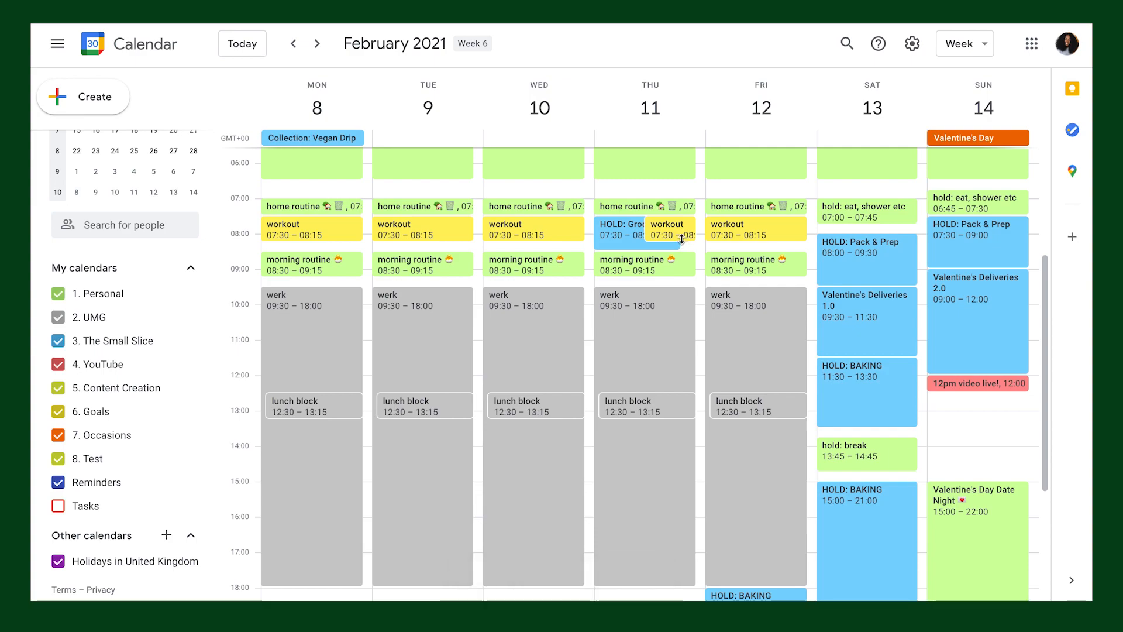
drag(681, 239, 683, 233)
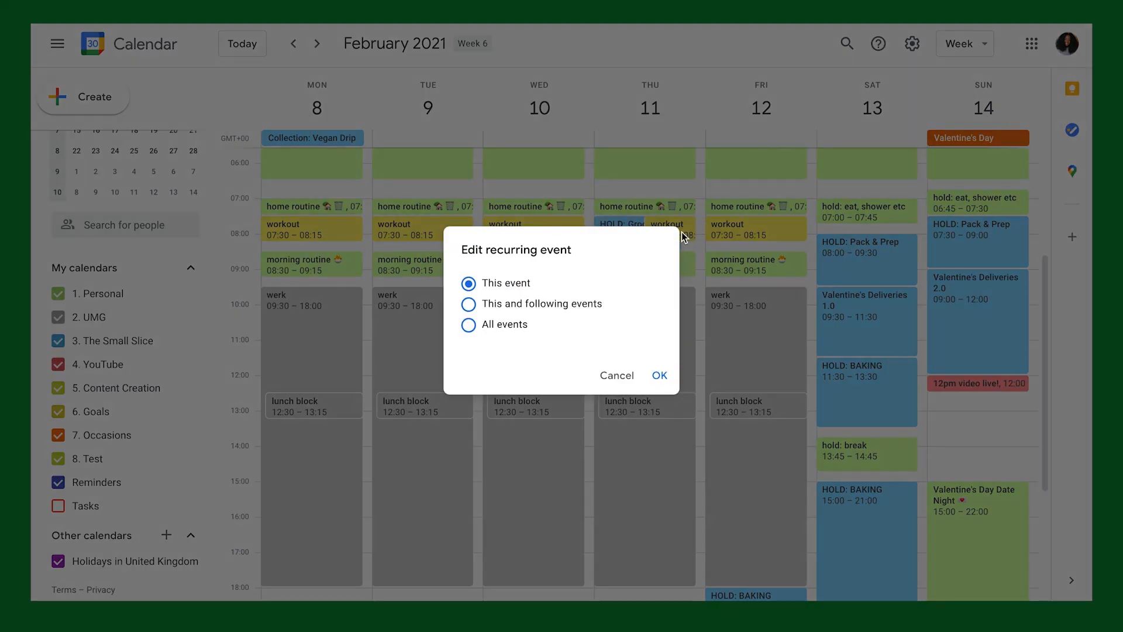
click(661, 374)
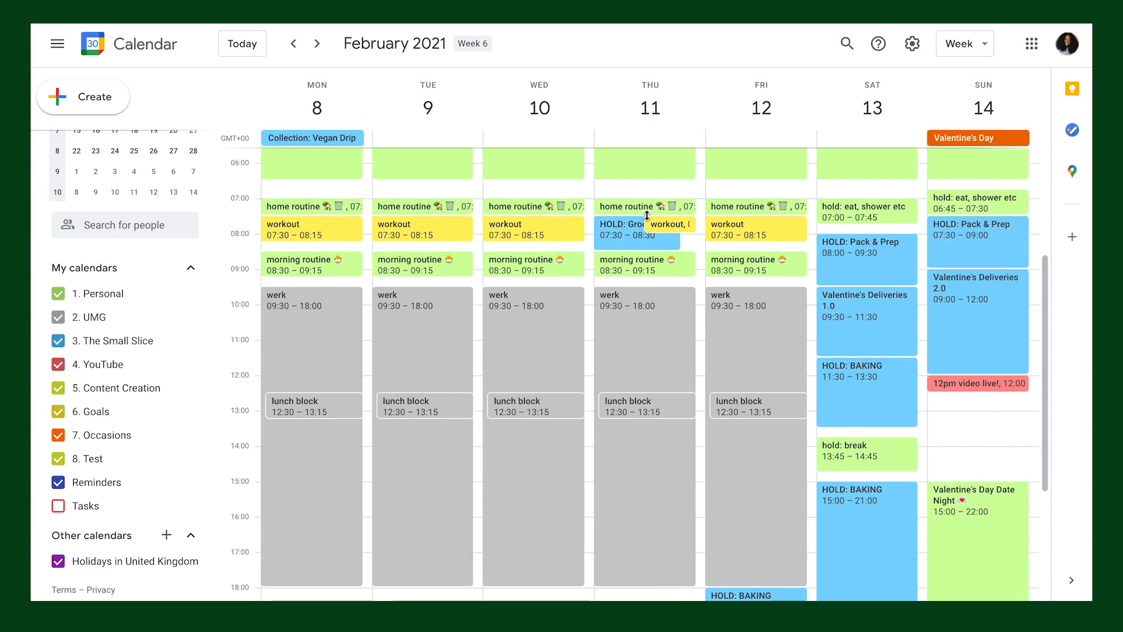
Move the workout event on Thursday 11 February to 18:15, for this event only, and look over the rearranged week.
scroll(690, 248, up, 1)
scroll(665, 257, down, 5)
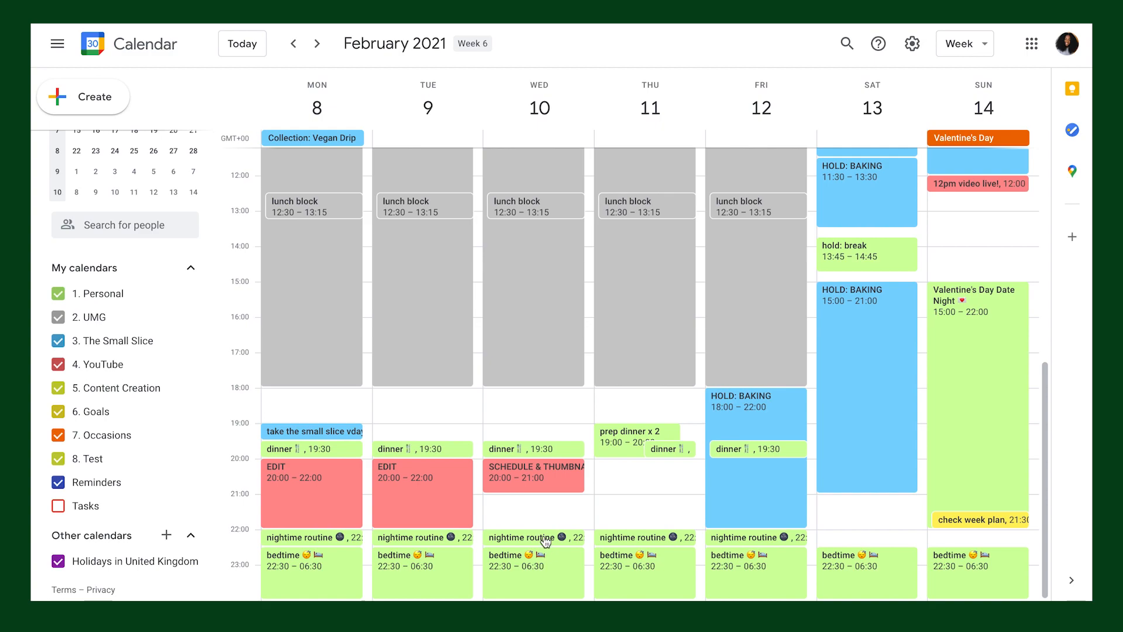
scroll(544, 540, up, 4)
scroll(544, 541, up, 5)
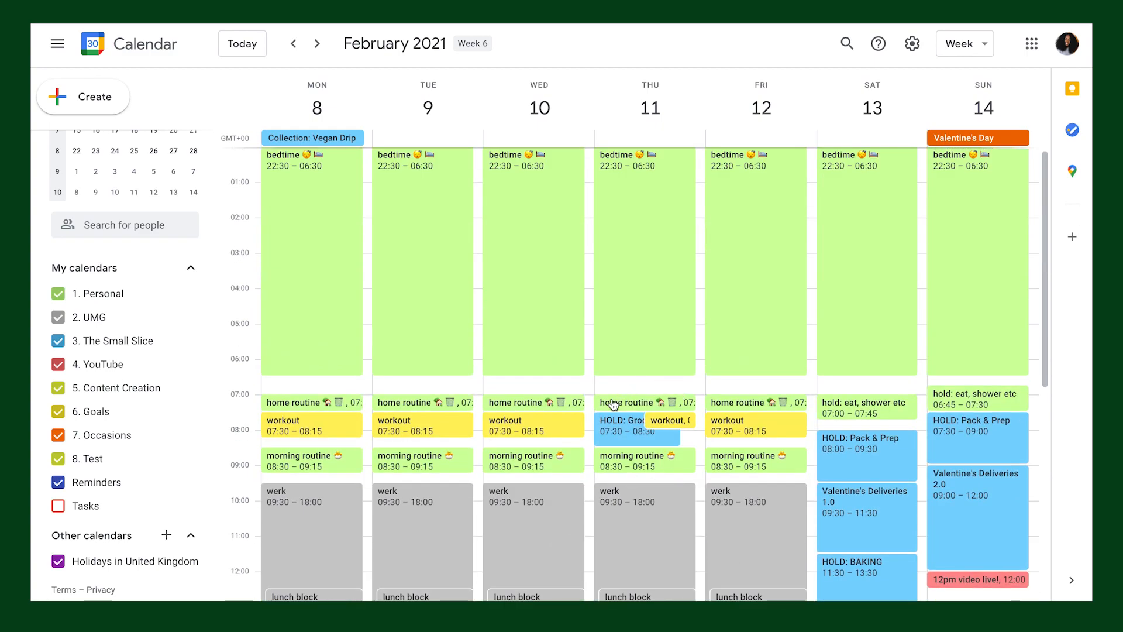
scroll(641, 440, down, 5)
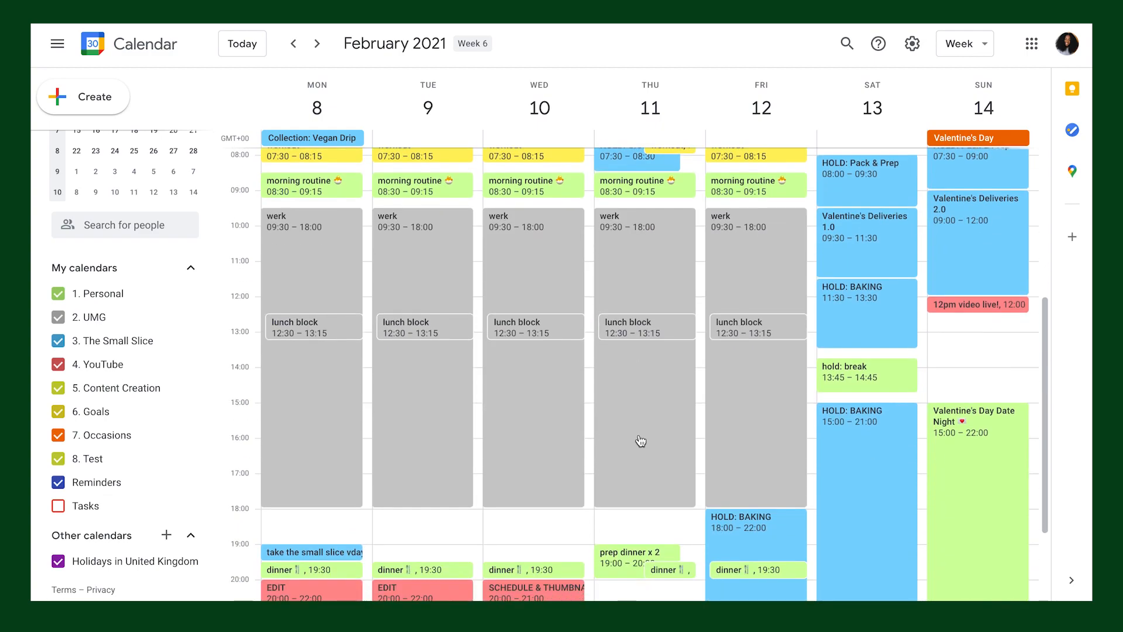
scroll(687, 149, up, 1)
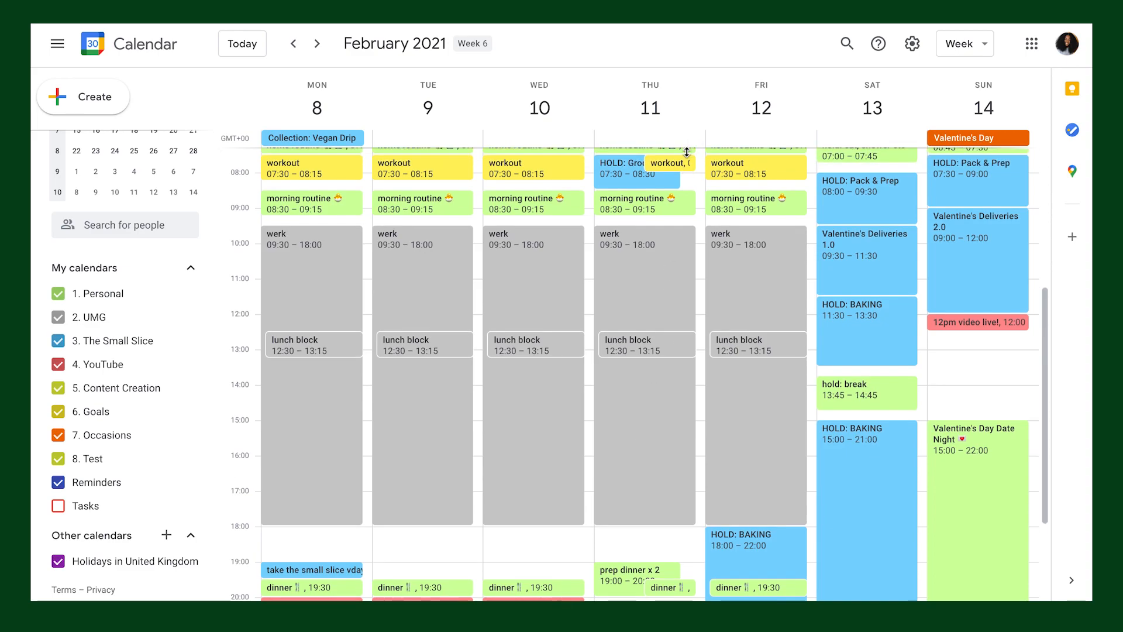
drag(671, 456, 651, 554)
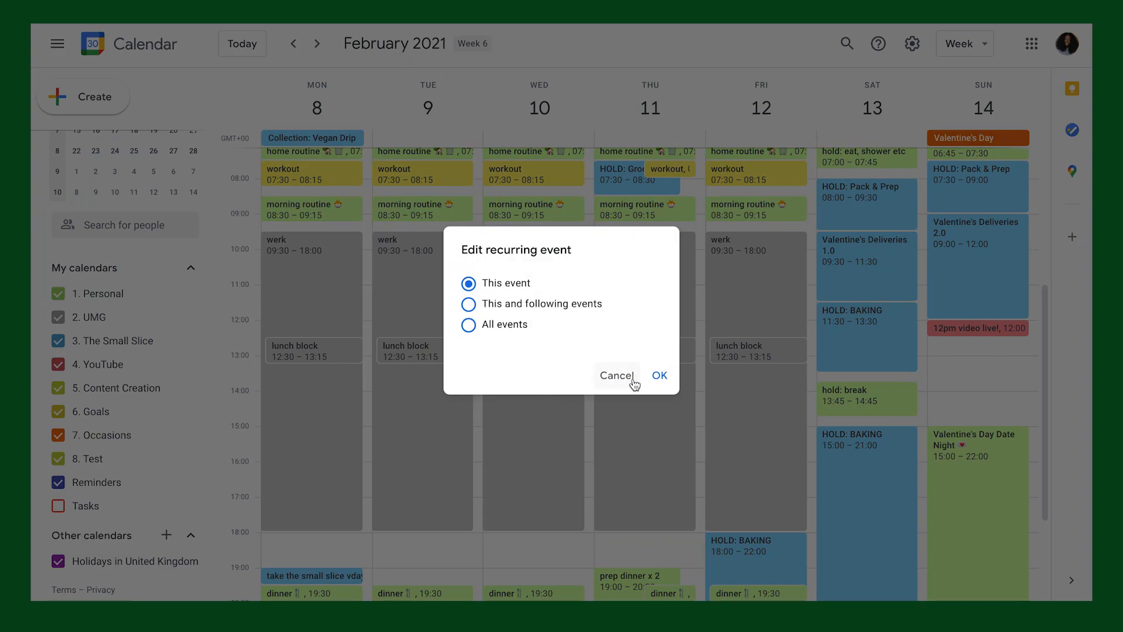
click(655, 376)
scroll(658, 462, down, 3)
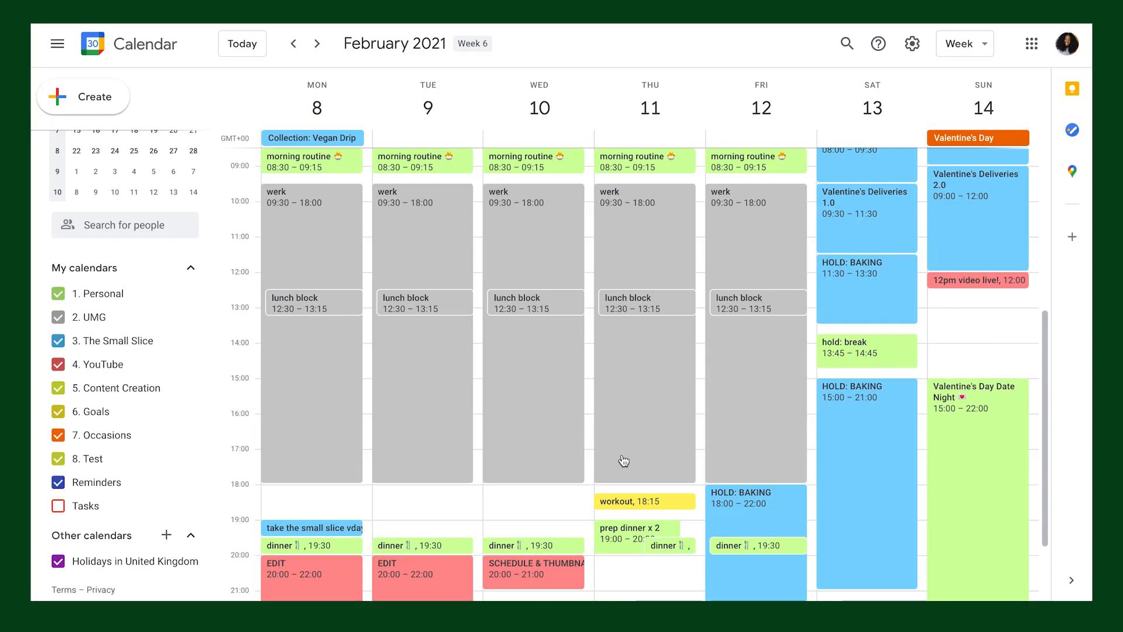
scroll(571, 497, down, 1)
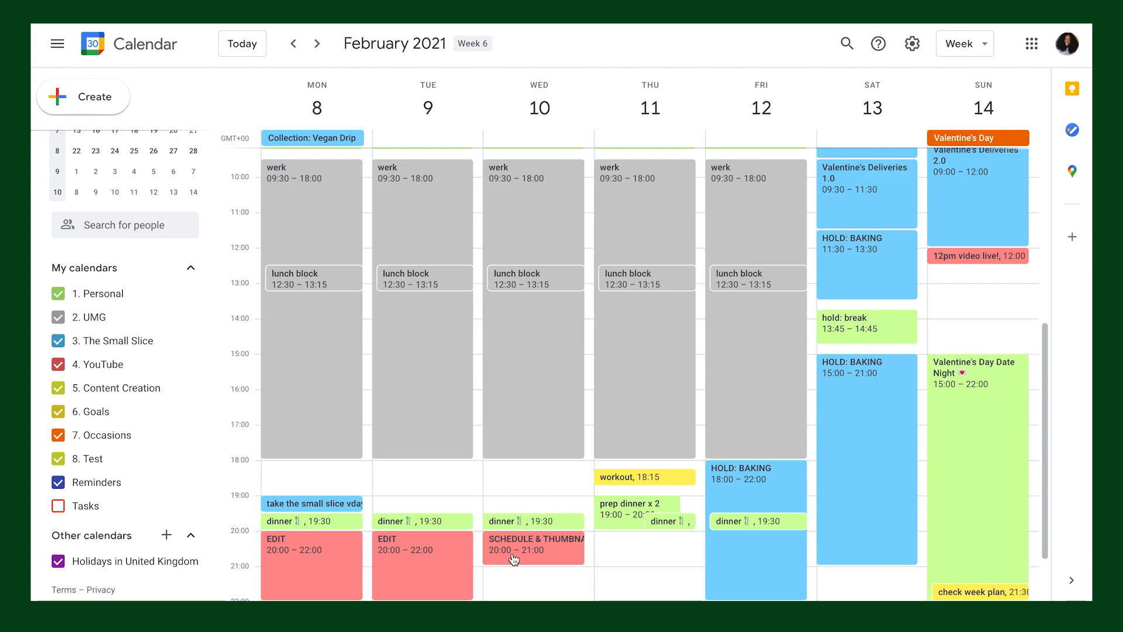
scroll(514, 559, down, 1)
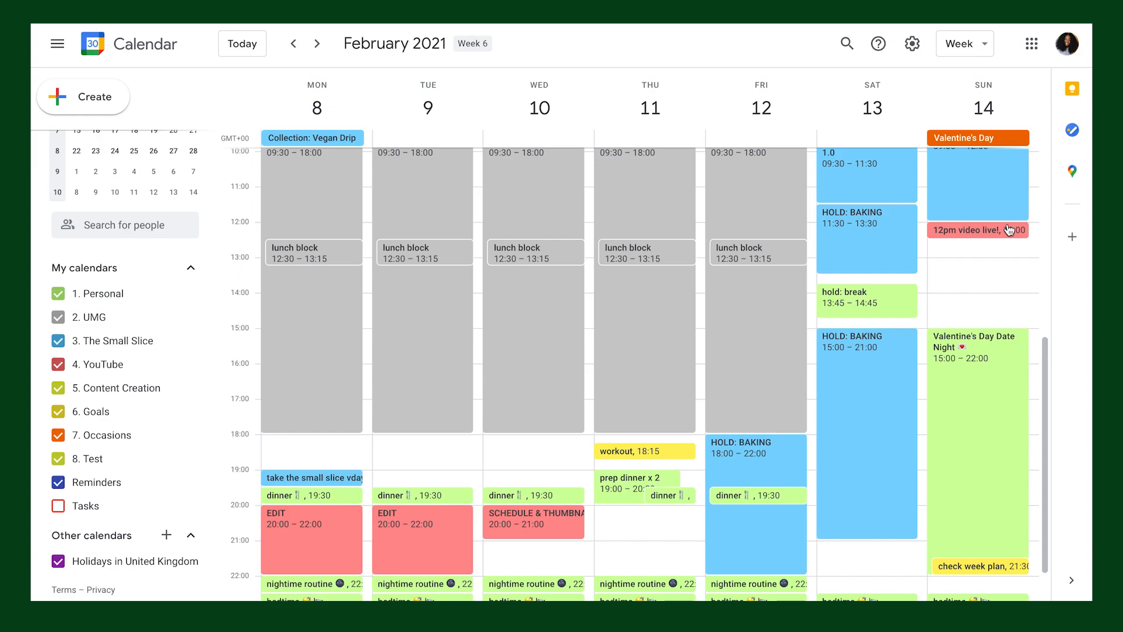
scroll(1009, 230, up, 5)
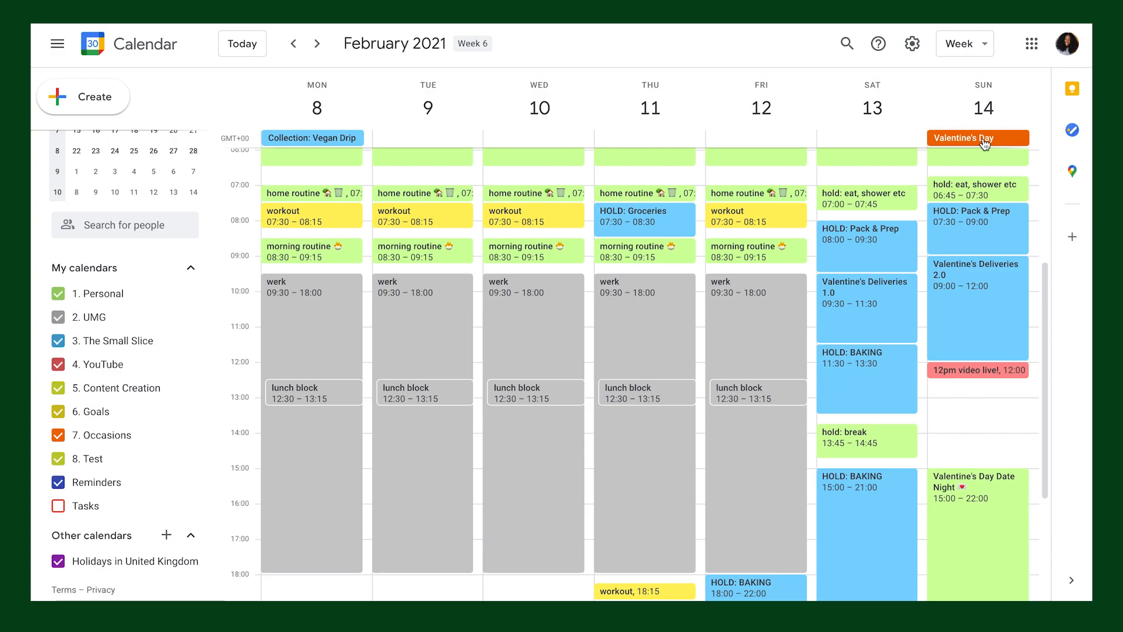
Go to the following week, 15–21 February, and delete the werk blocks on Monday 15 and Tuesday 16, for these single events only.
click(317, 43)
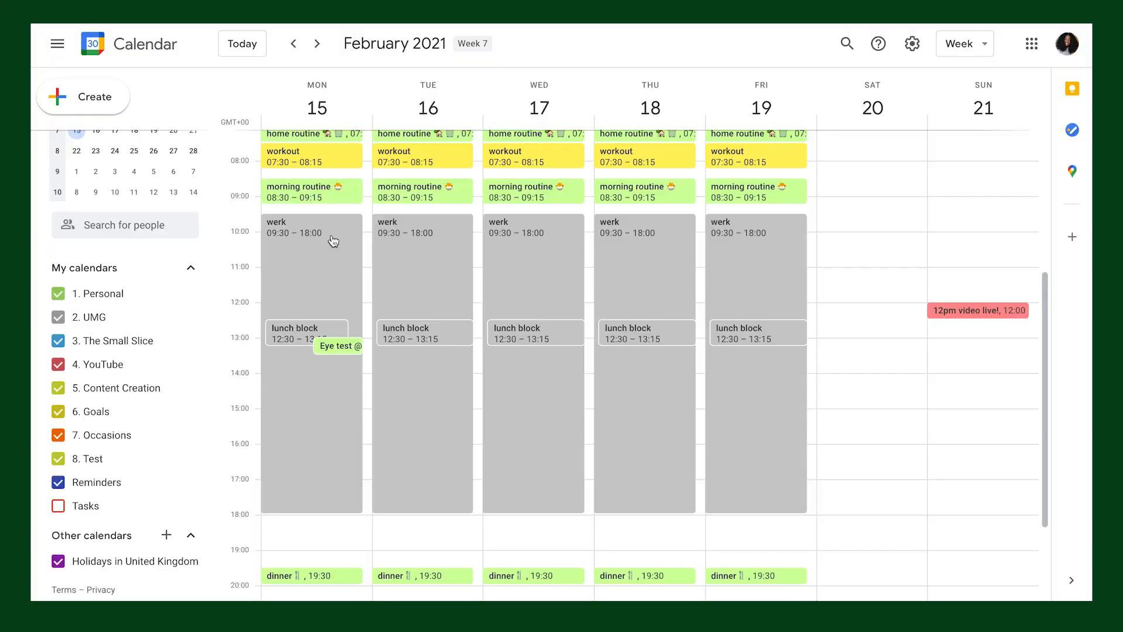
scroll(331, 237, up, 5)
scroll(334, 241, down, 3)
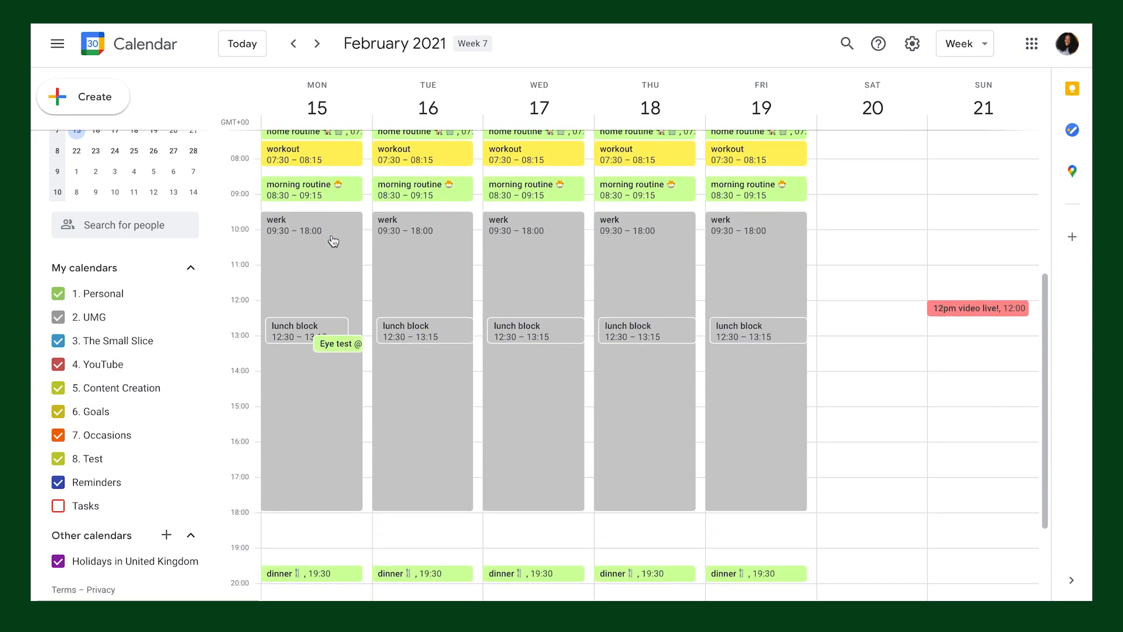
click(310, 304)
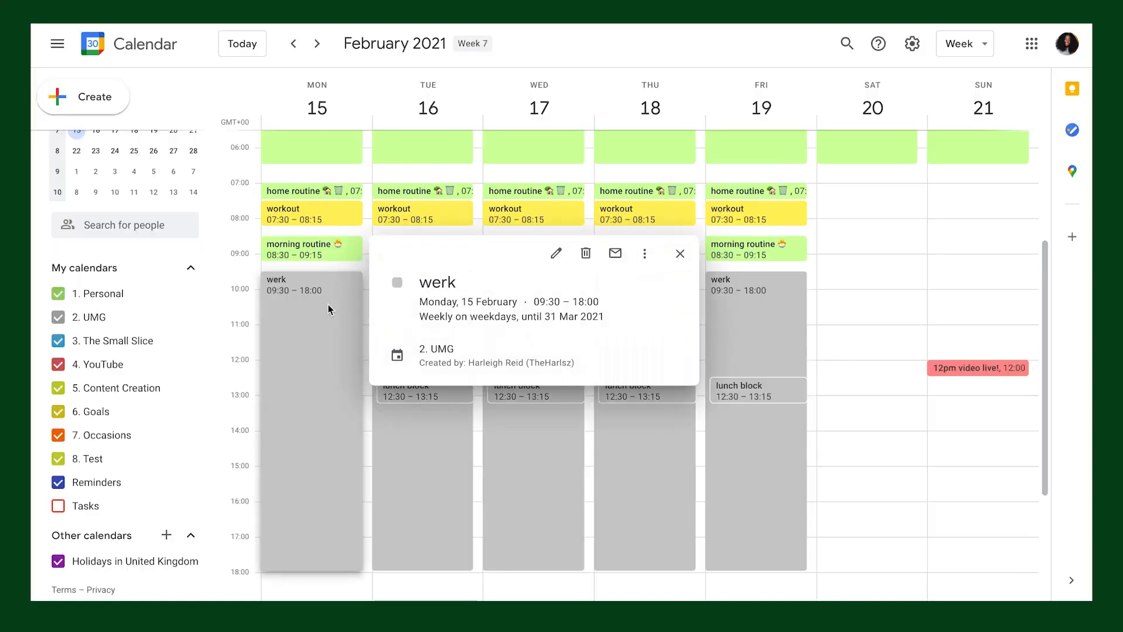
click(585, 253)
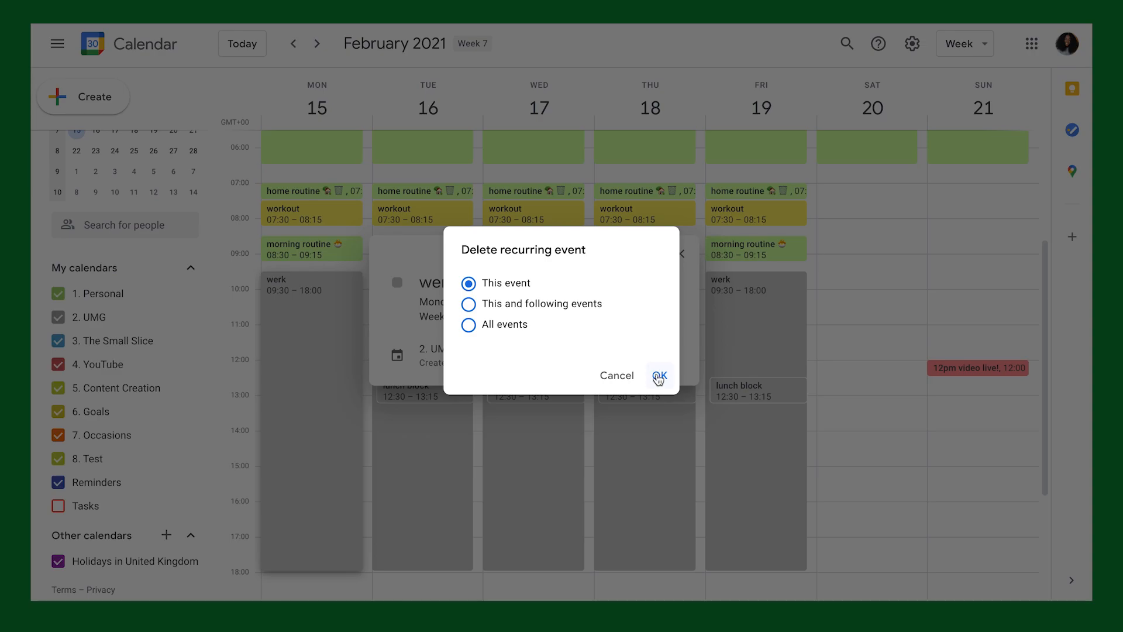
click(659, 375)
click(436, 321)
click(250, 251)
click(659, 375)
Delete the lunch block events on Monday 15 and Tuesday 16 February, for these single events only.
click(306, 396)
click(581, 208)
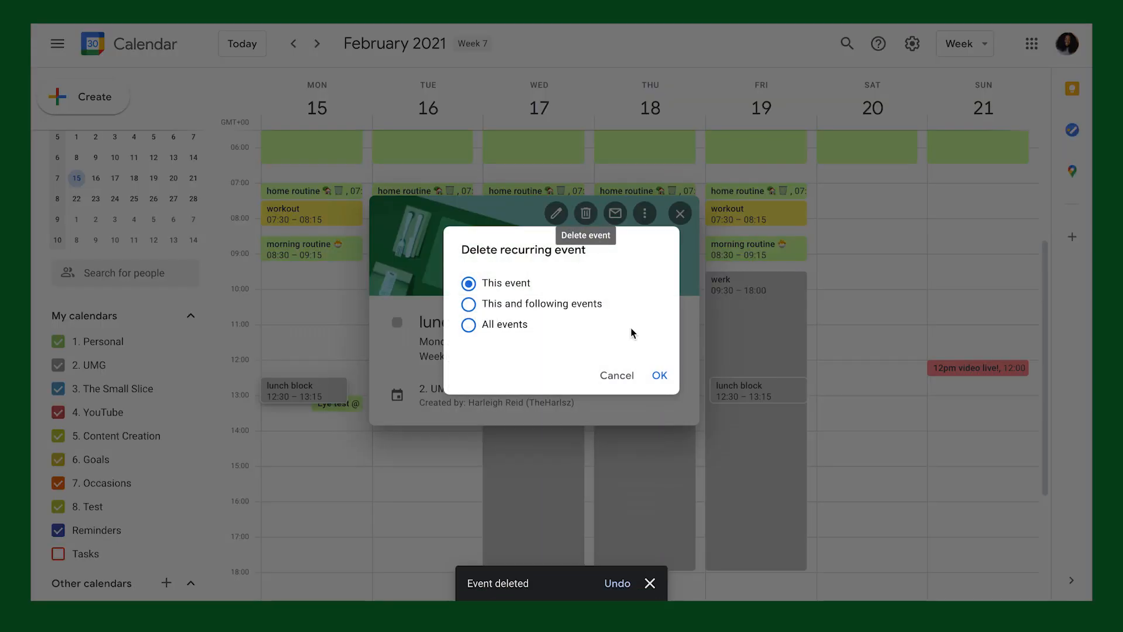
click(659, 375)
click(422, 390)
click(251, 211)
click(660, 375)
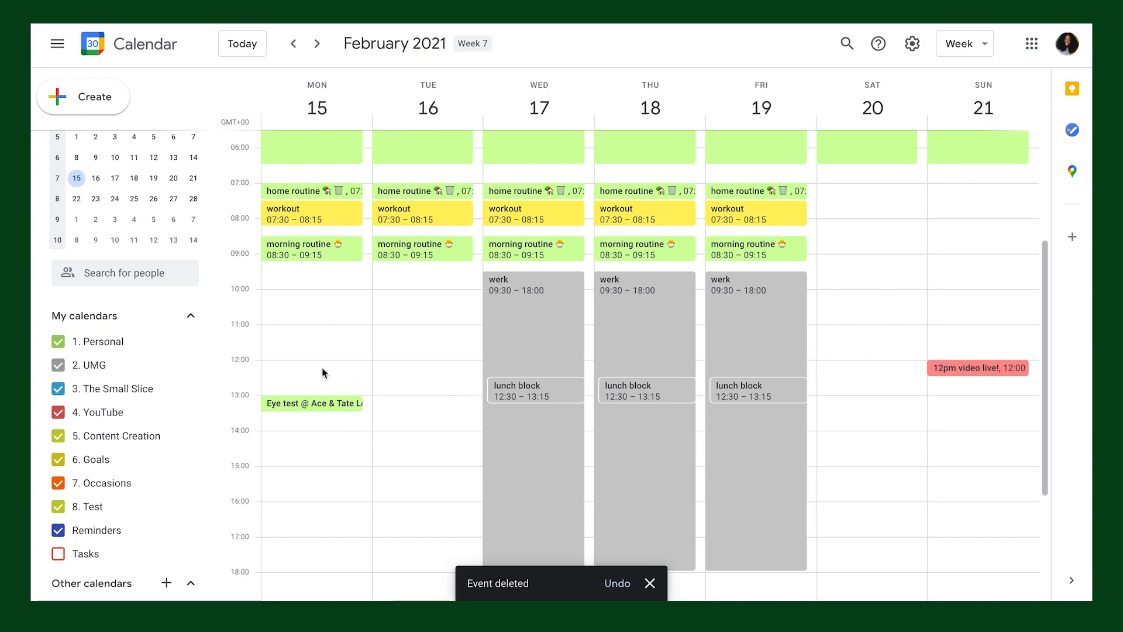
Start an all-day event titled OFF WORK on Monday 15 February and assign it to the 2. UMG calendar.
scroll(322, 371, up, 1)
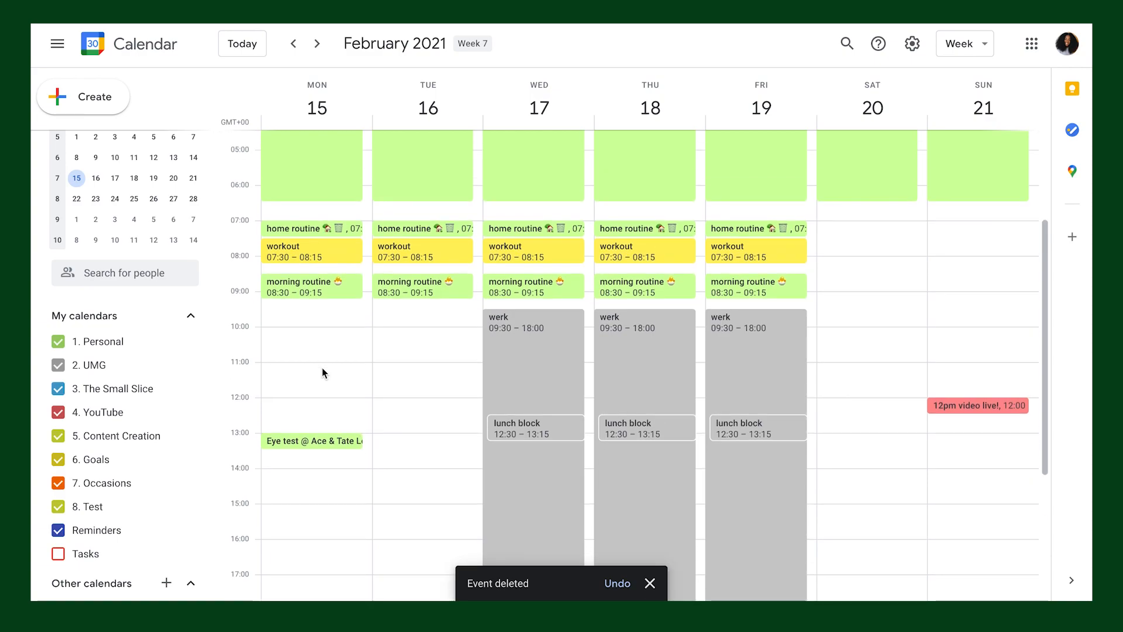
scroll(322, 367, up, 2)
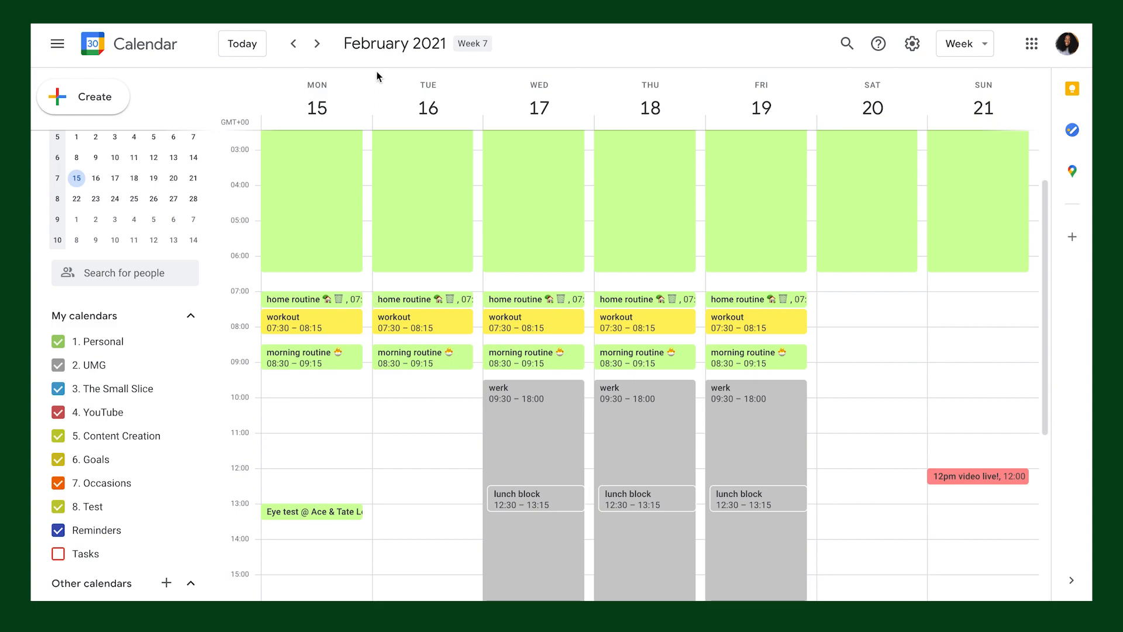
click(353, 115)
text(OFF WORK)
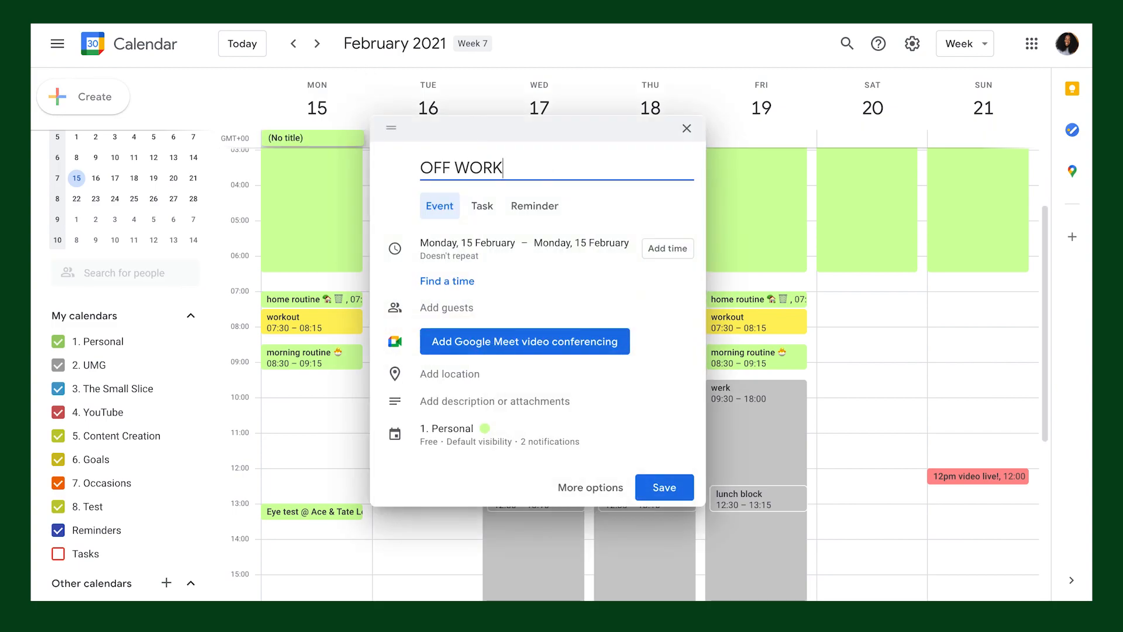
click(458, 432)
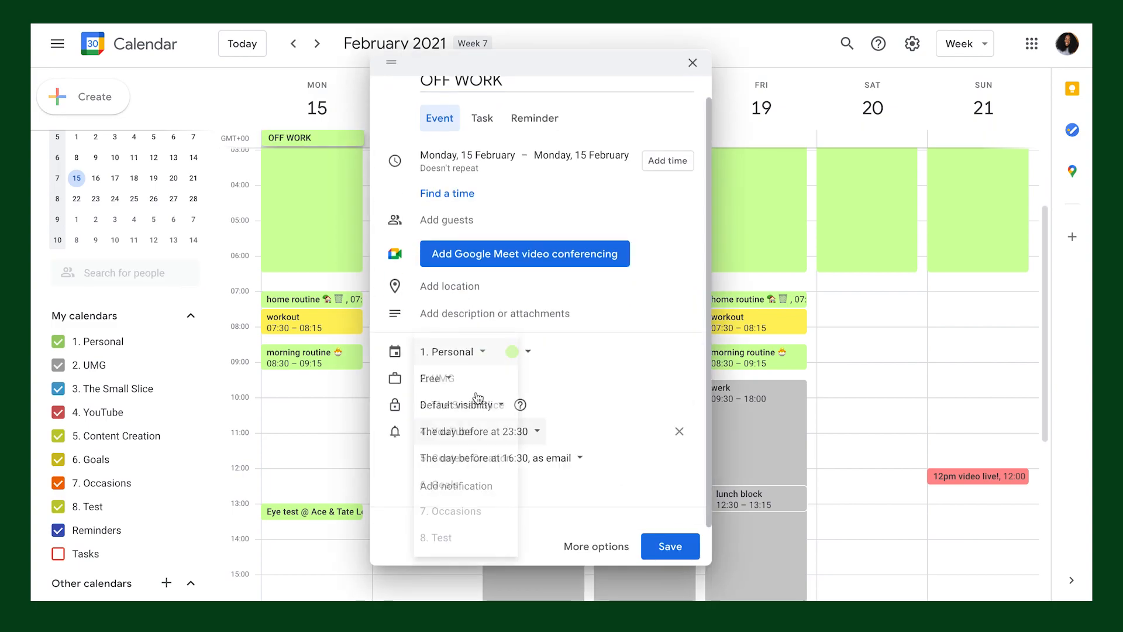
click(468, 352)
click(488, 384)
Set the OFF WORK event's end date to Tuesday 16 February and save it.
click(581, 227)
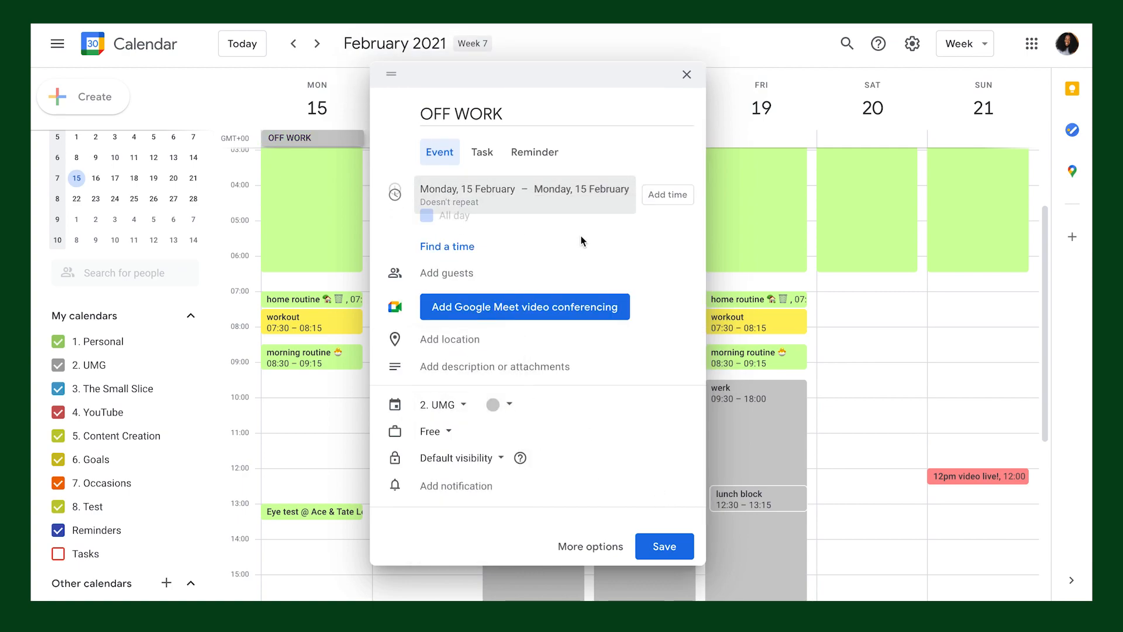
click(569, 185)
click(600, 292)
click(771, 547)
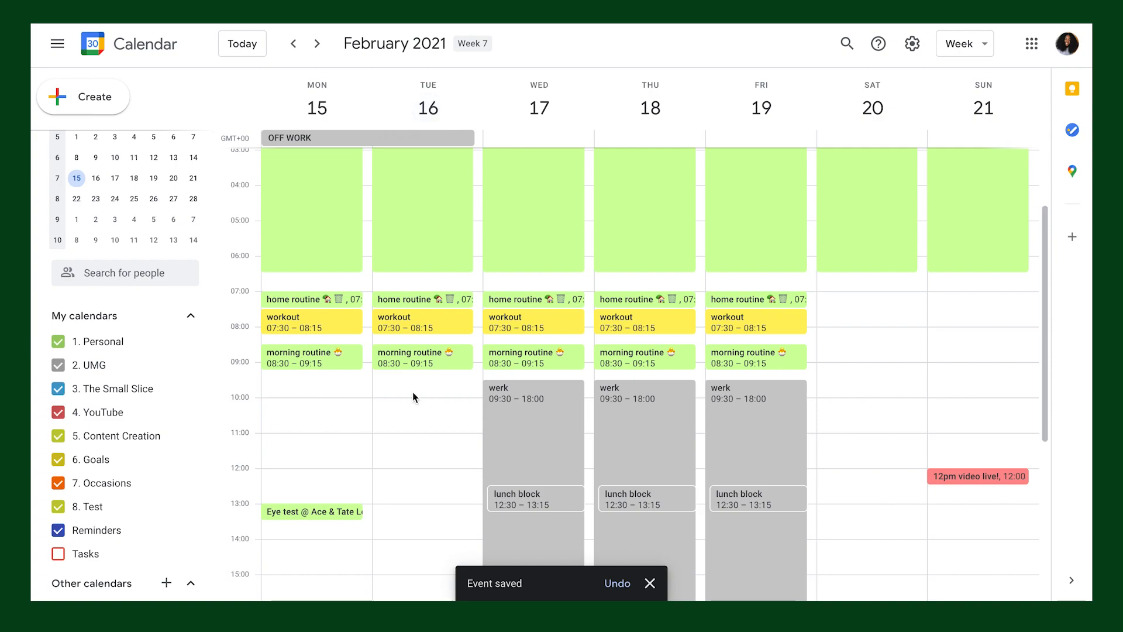
Look over the rearranged week and switch to the month view of February 2021.
scroll(412, 397, down, 2)
scroll(413, 396, down, 1)
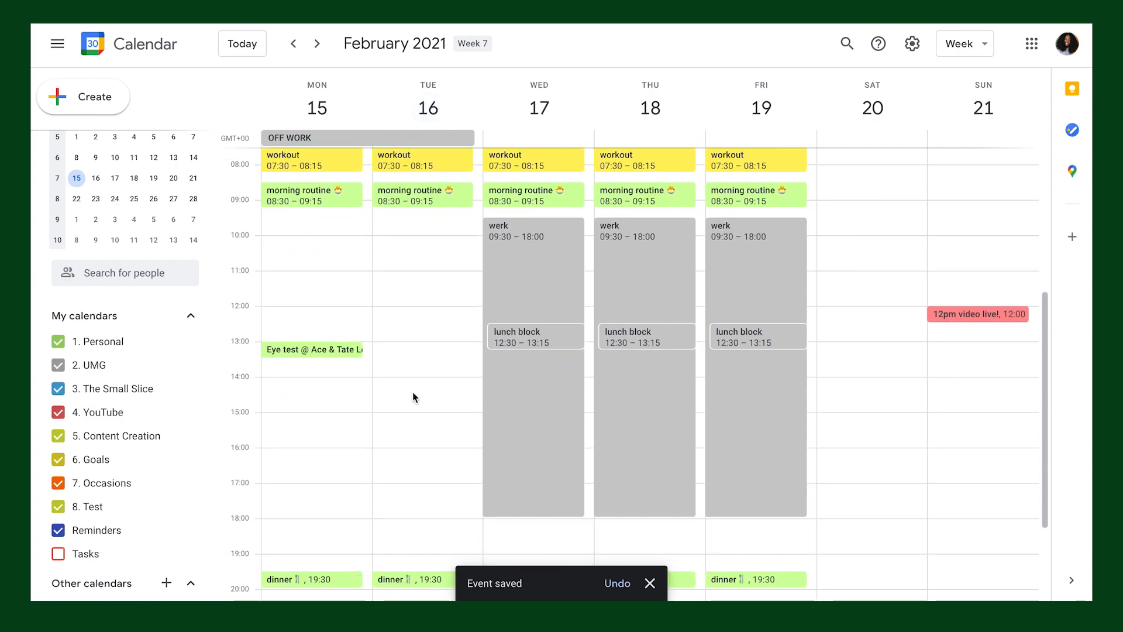
key(m)
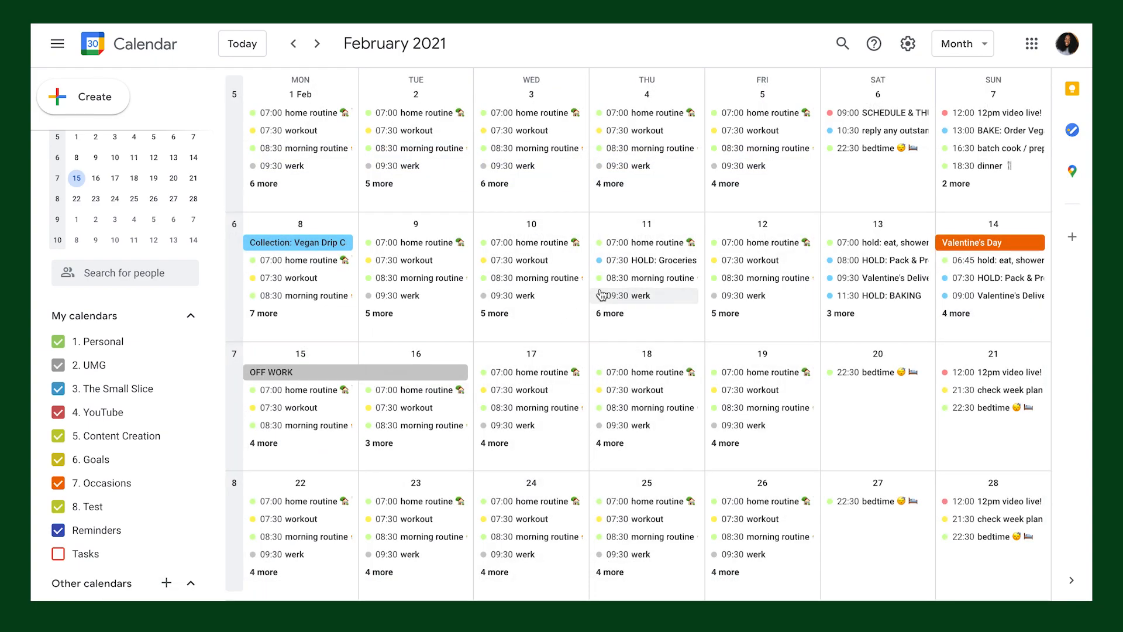